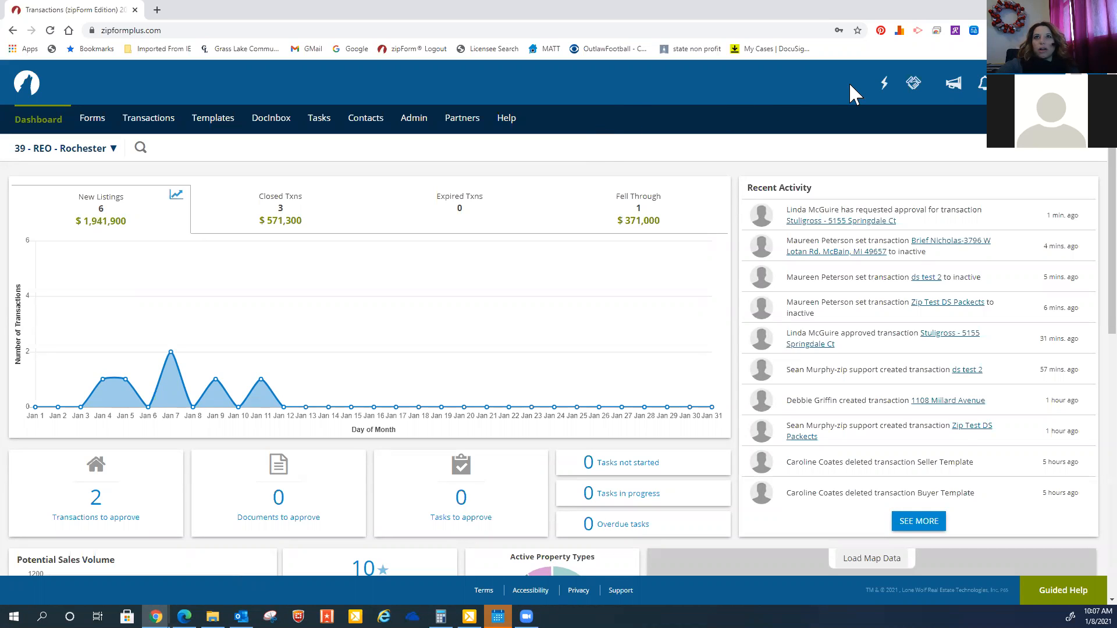
Open the account's profile and settings page and switch to its Settings section
{"action": "left_click", "coordinate": [1077, 82]}
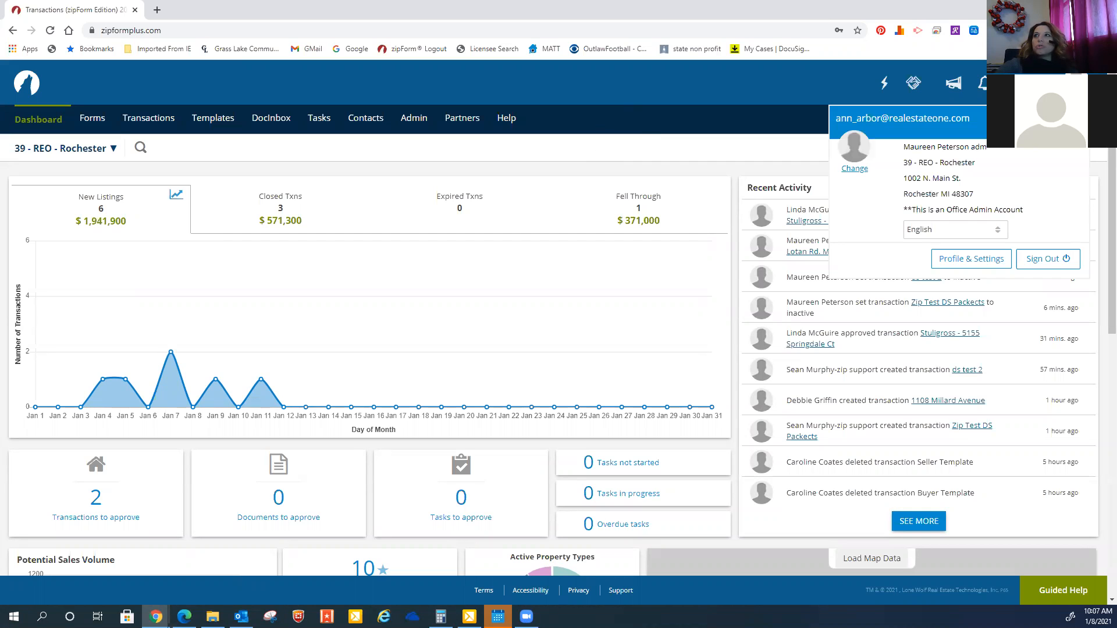
{"action": "left_click", "coordinate": [971, 259]}
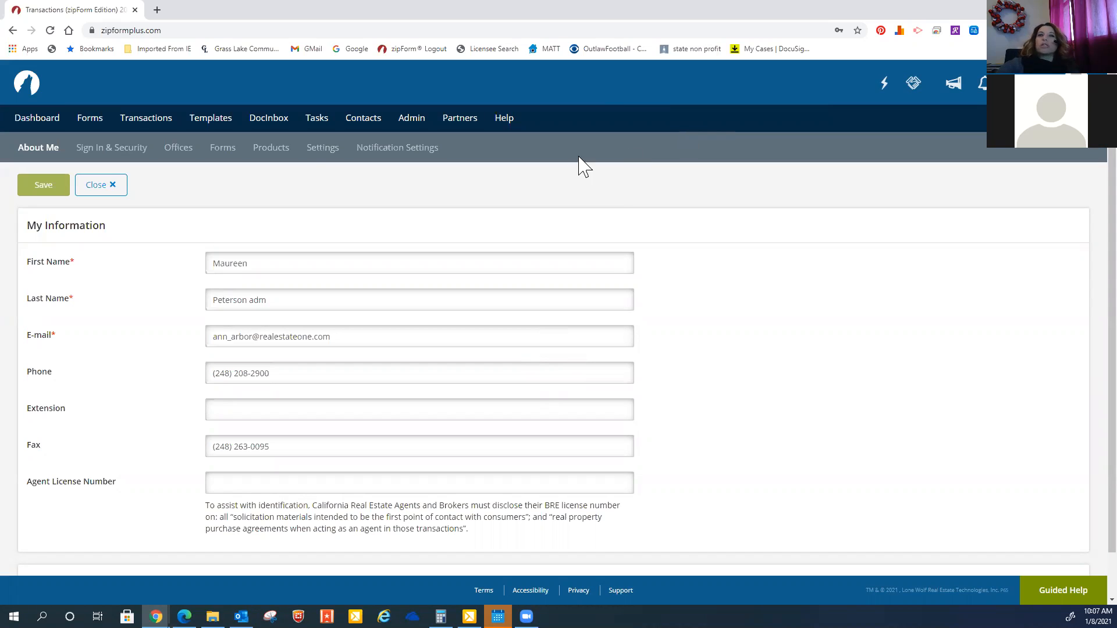
{"action": "left_click", "coordinate": [320, 152]}
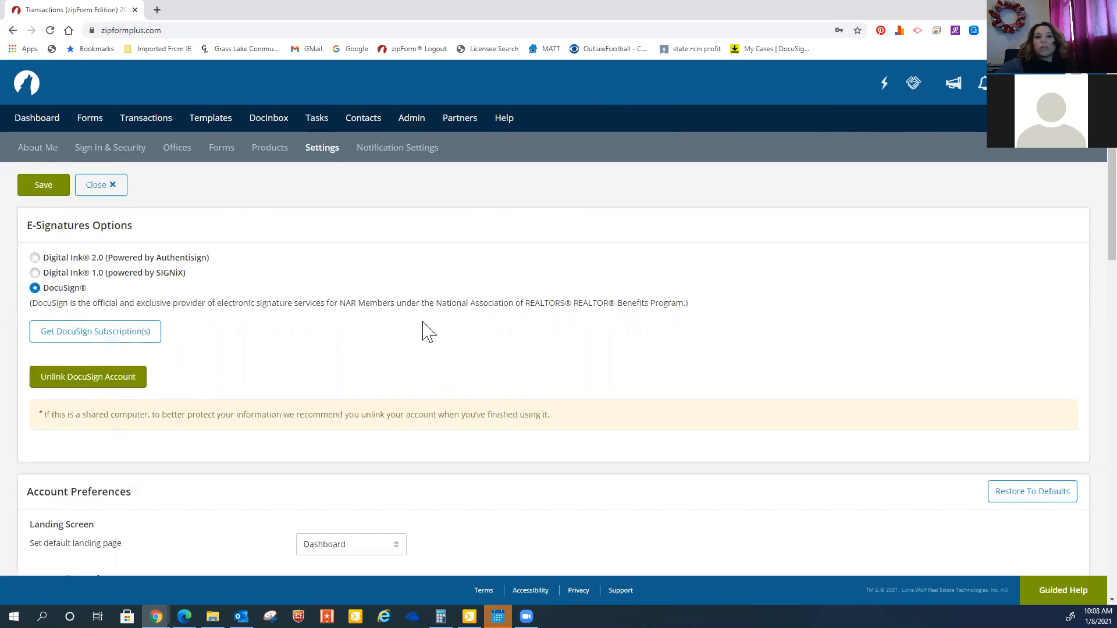
Set the default title company to Capital Title Insurance Agency - Rochester Branch and save the settings
{"action": "scroll", "coordinate": [424, 330], "scroll_direction": "down", "scroll_amount": 3}
{"action": "scroll", "coordinate": [424, 331], "scroll_direction": "down", "scroll_amount": 12}
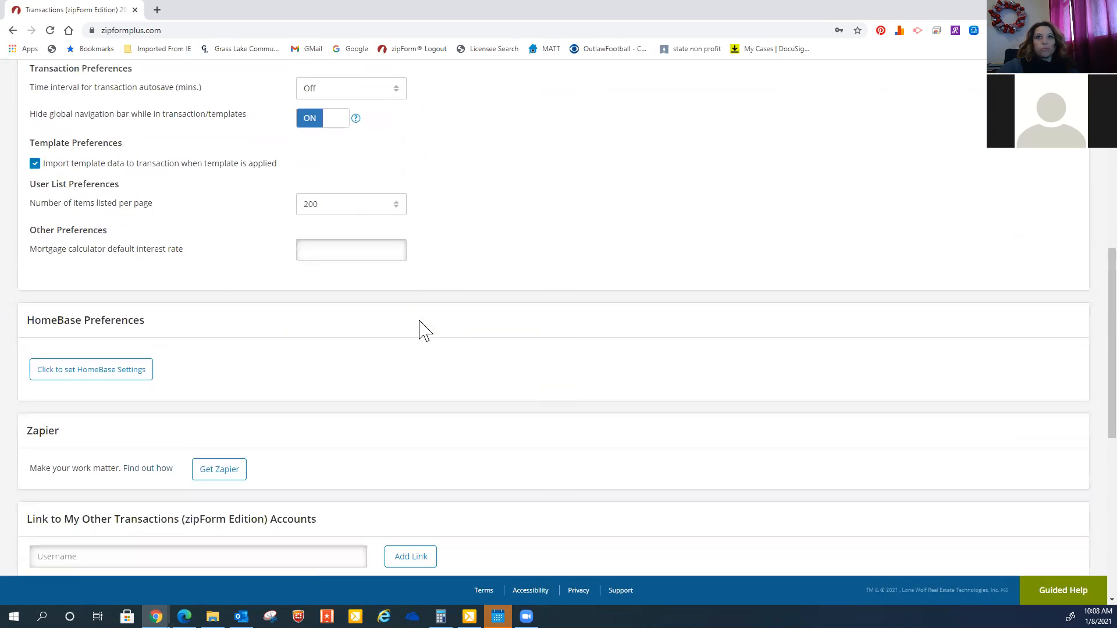
{"action": "scroll", "coordinate": [423, 330], "scroll_direction": "down", "scroll_amount": 3}
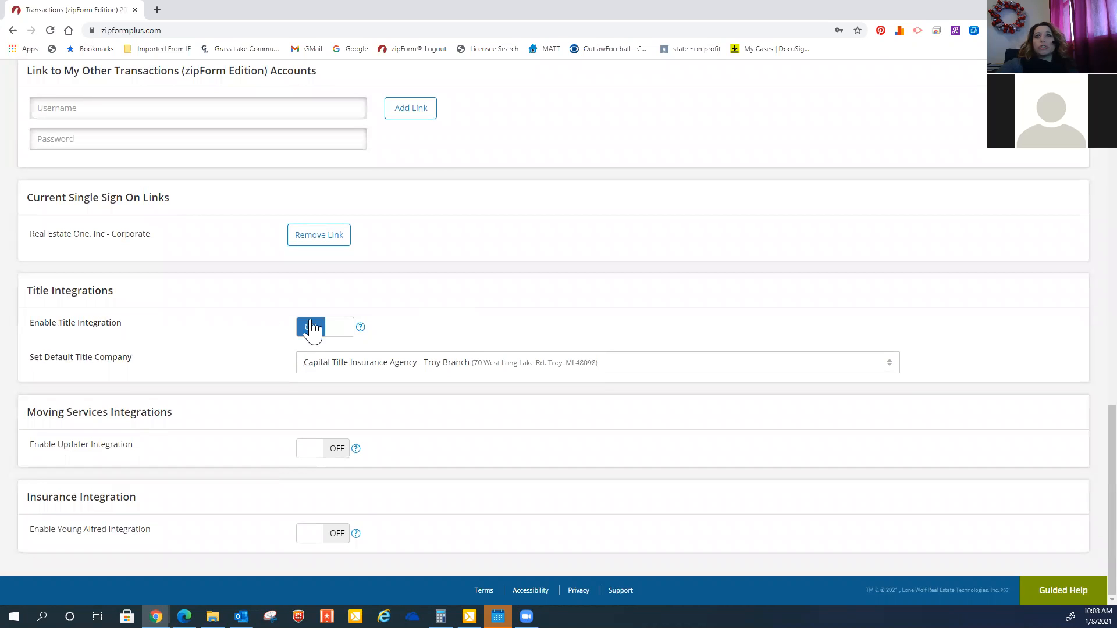
{"action": "left_click", "coordinate": [487, 371]}
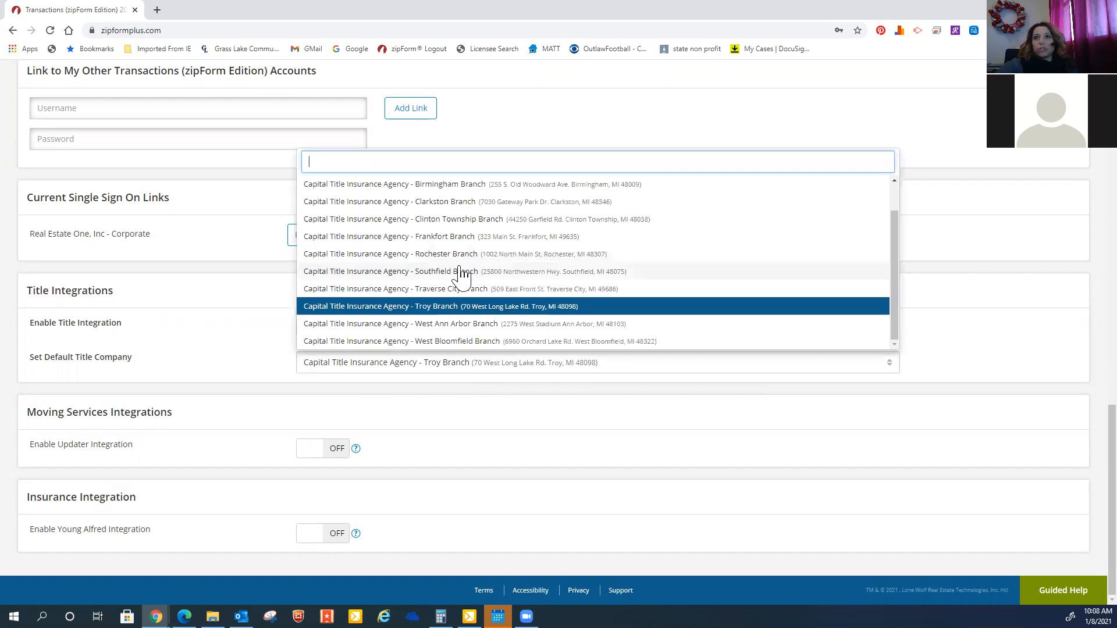
{"action": "left_click", "coordinate": [444, 258]}
{"action": "scroll", "coordinate": [488, 377], "scroll_direction": "up", "scroll_amount": 15}
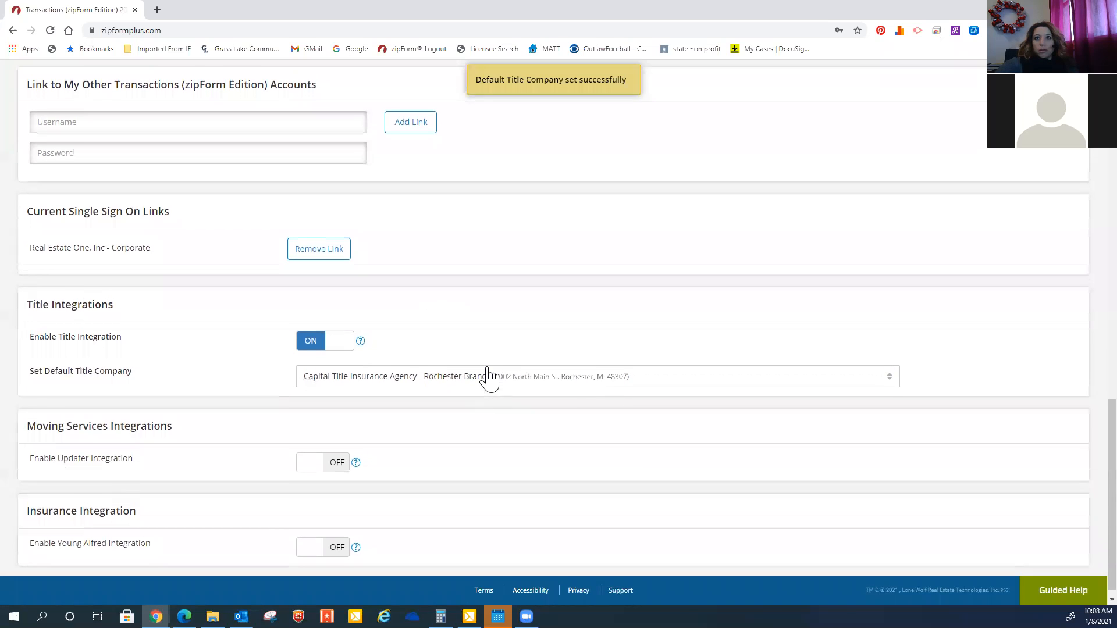
{"action": "scroll", "coordinate": [448, 371], "scroll_direction": "up", "scroll_amount": 2}
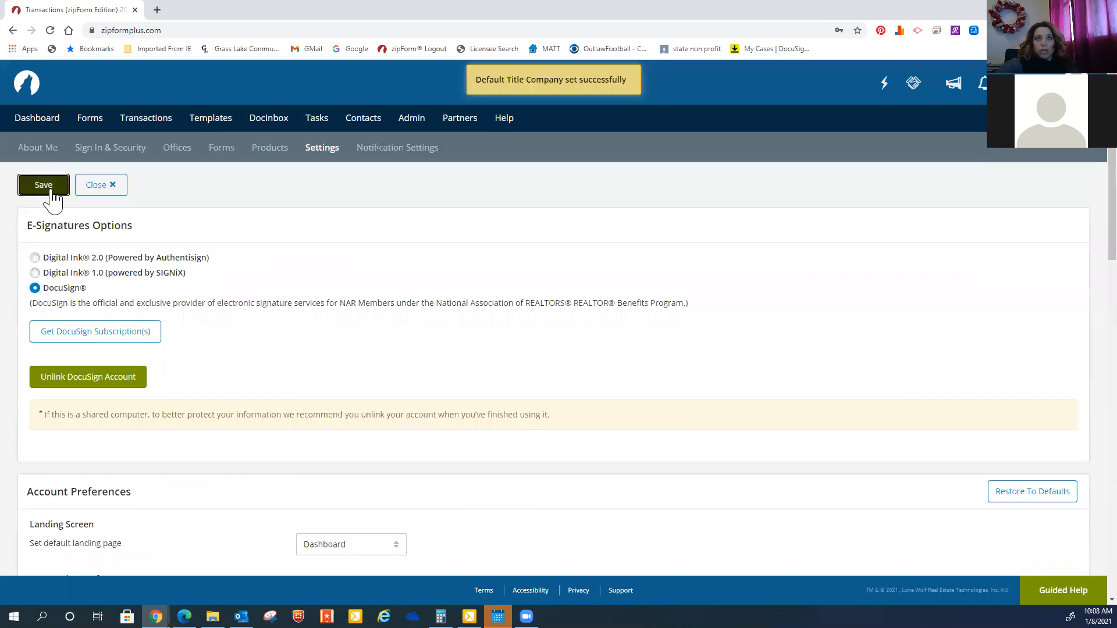
{"action": "left_click", "coordinate": [47, 185]}
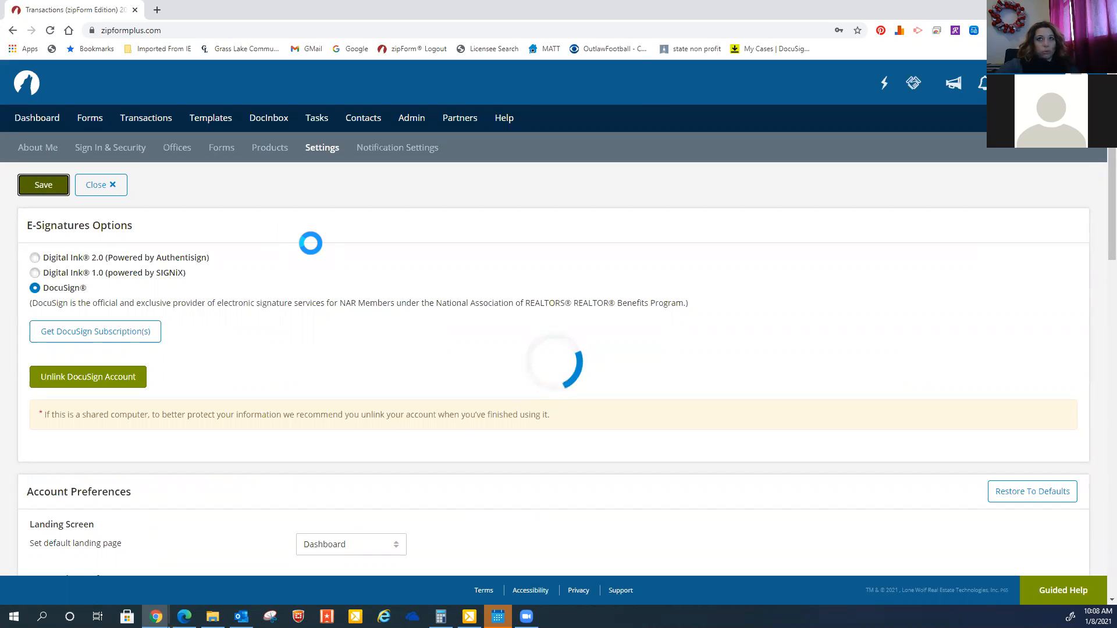
Review the notification settings, save them, and close the settings page
{"action": "left_click", "coordinate": [410, 157]}
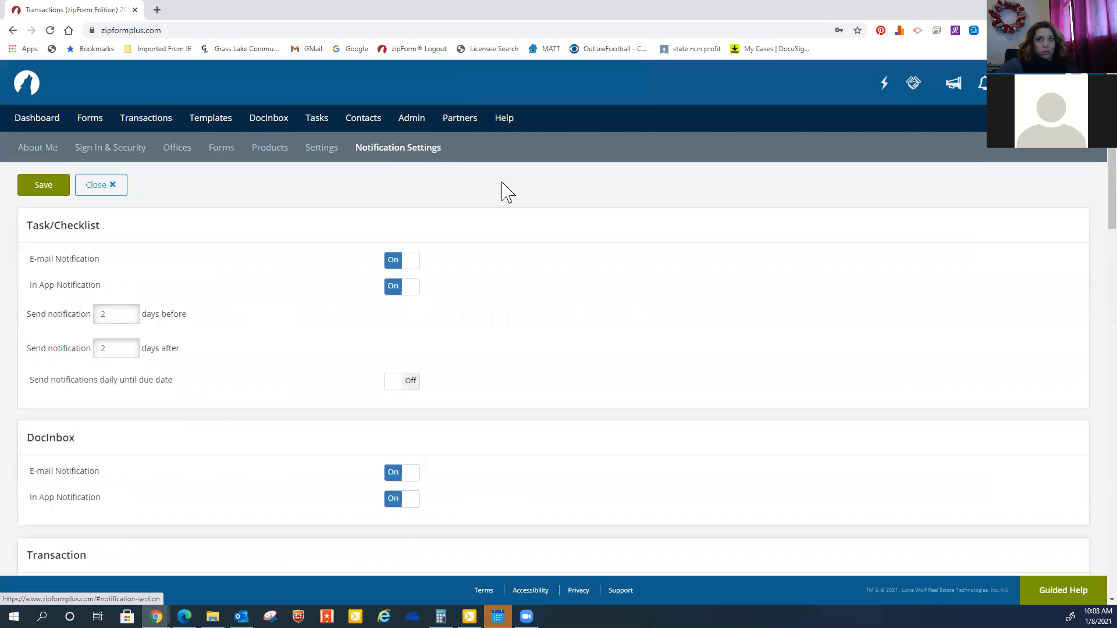
{"action": "scroll", "coordinate": [505, 232], "scroll_direction": "down", "scroll_amount": 20}
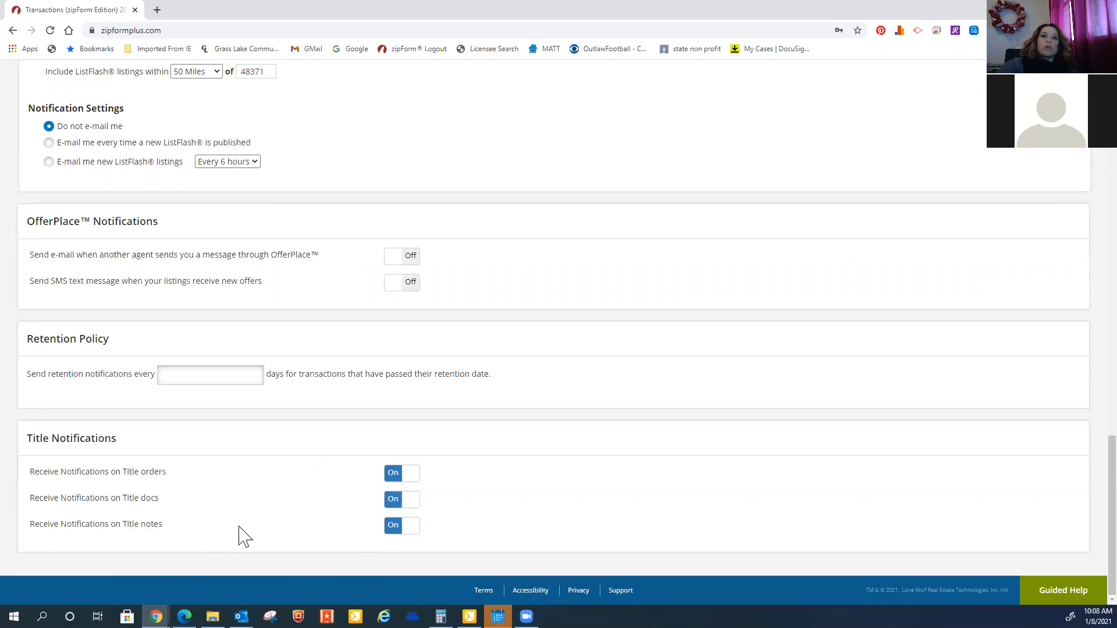
{"action": "scroll", "coordinate": [660, 415], "scroll_direction": "up", "scroll_amount": 1}
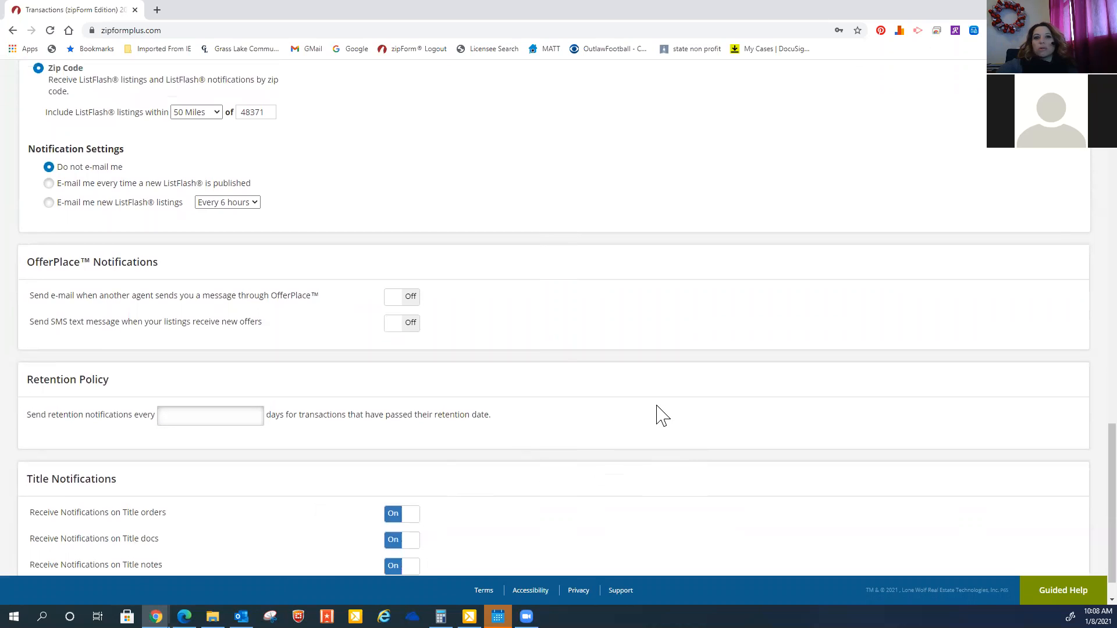
{"action": "scroll", "coordinate": [659, 415], "scroll_direction": "up", "scroll_amount": 20}
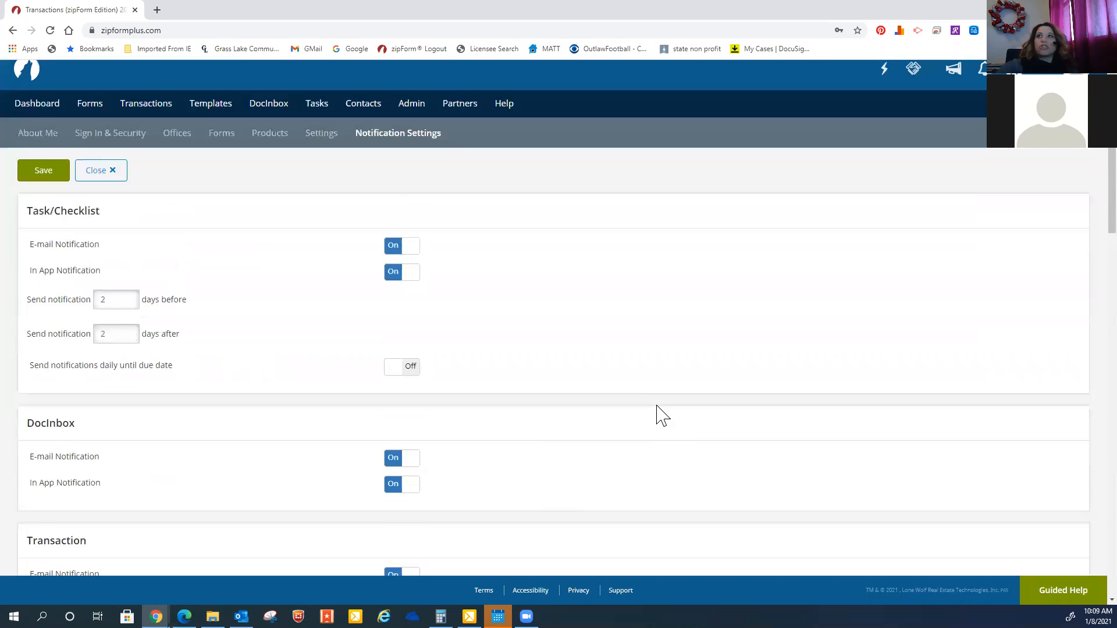
{"action": "left_click", "coordinate": [44, 188]}
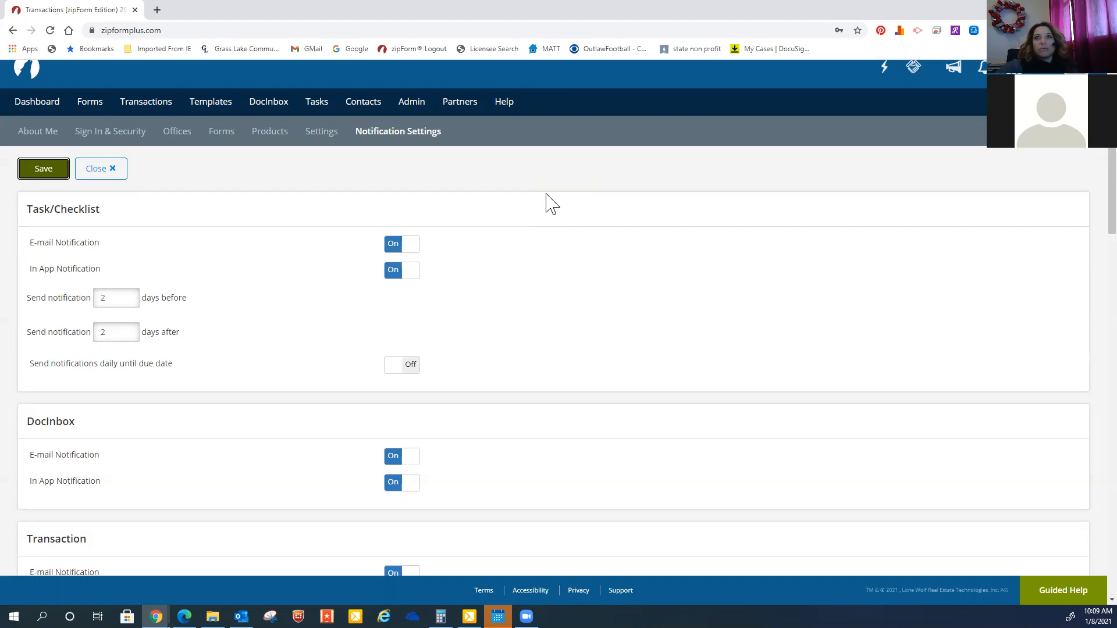
{"action": "scroll", "coordinate": [518, 180], "scroll_direction": "up", "scroll_amount": 1}
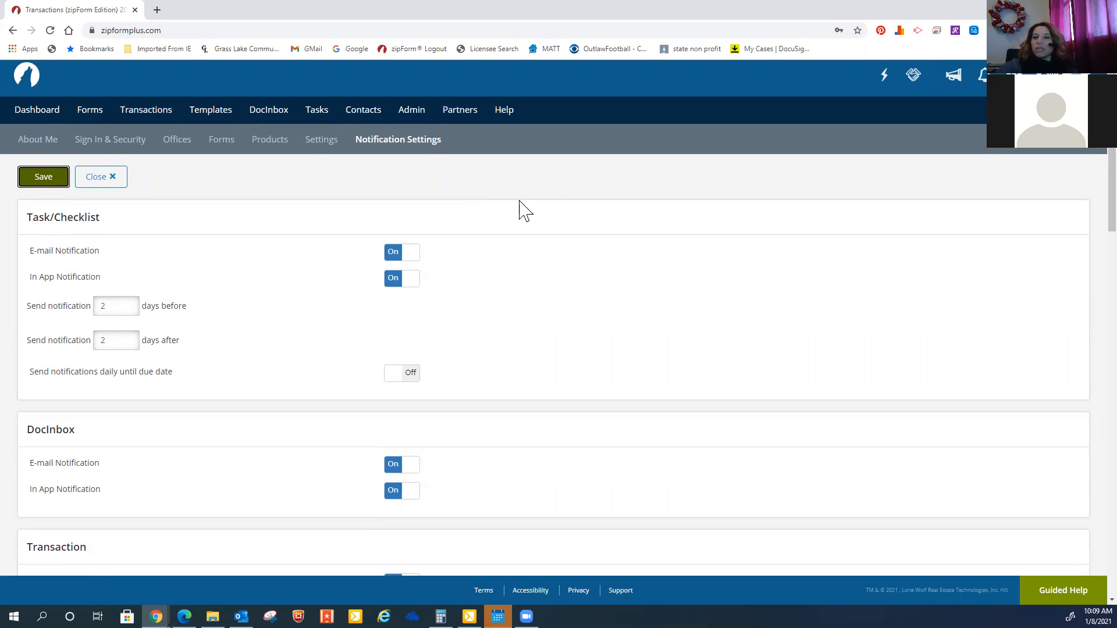
{"action": "left_click", "coordinate": [110, 182]}
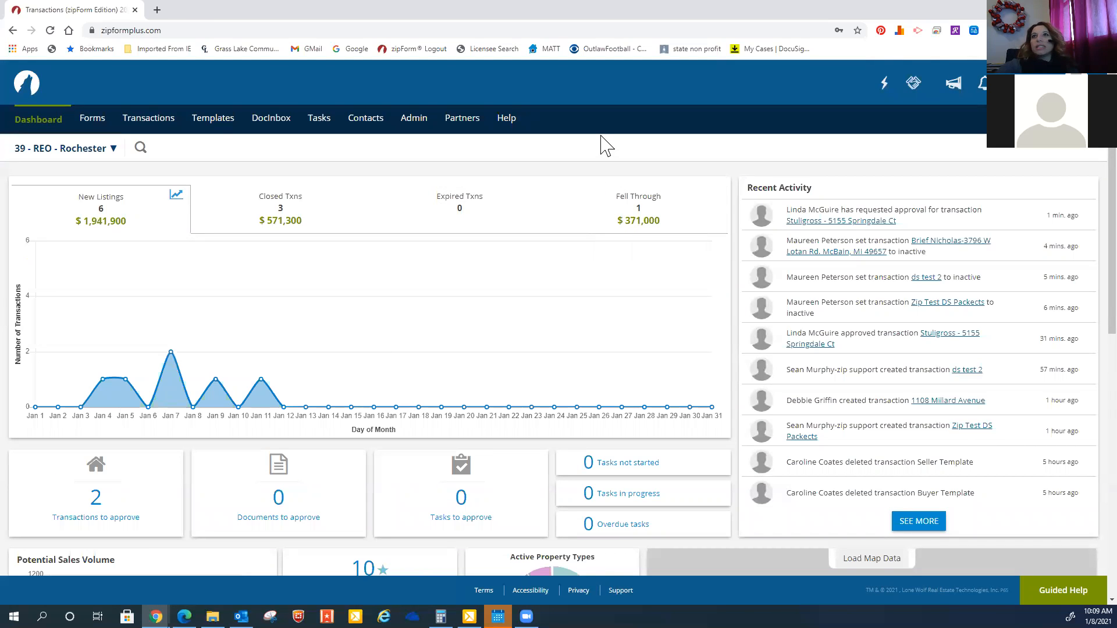
{"action": "left_click", "coordinate": [148, 118]}
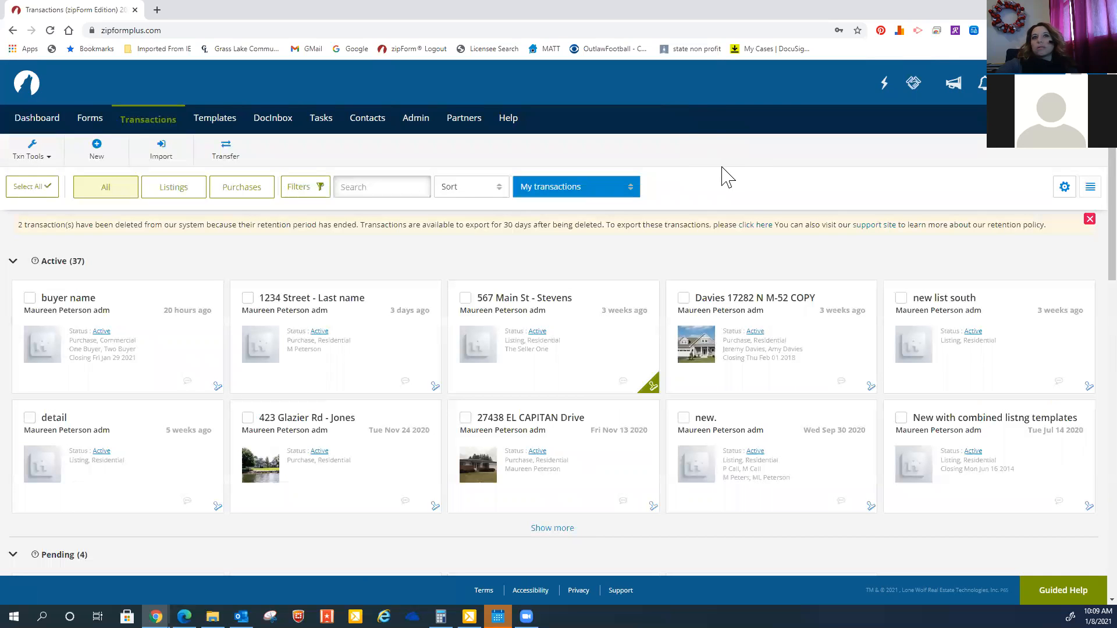
{"action": "scroll", "coordinate": [843, 473], "scroll_direction": "down", "scroll_amount": 4}
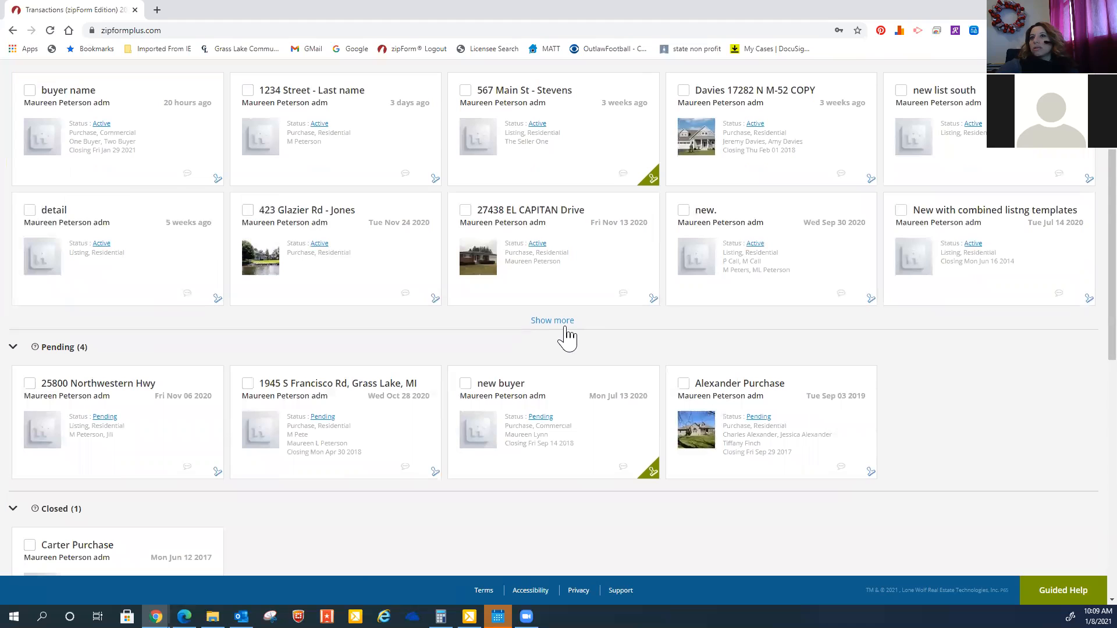
{"action": "left_click", "coordinate": [565, 332]}
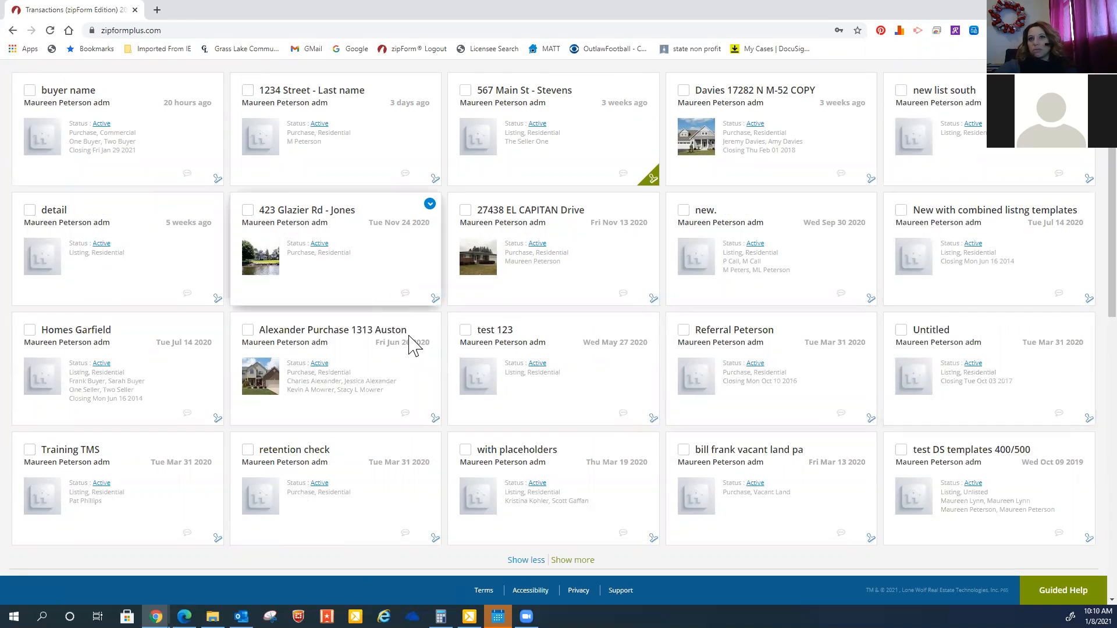
{"action": "left_click", "coordinate": [411, 371]}
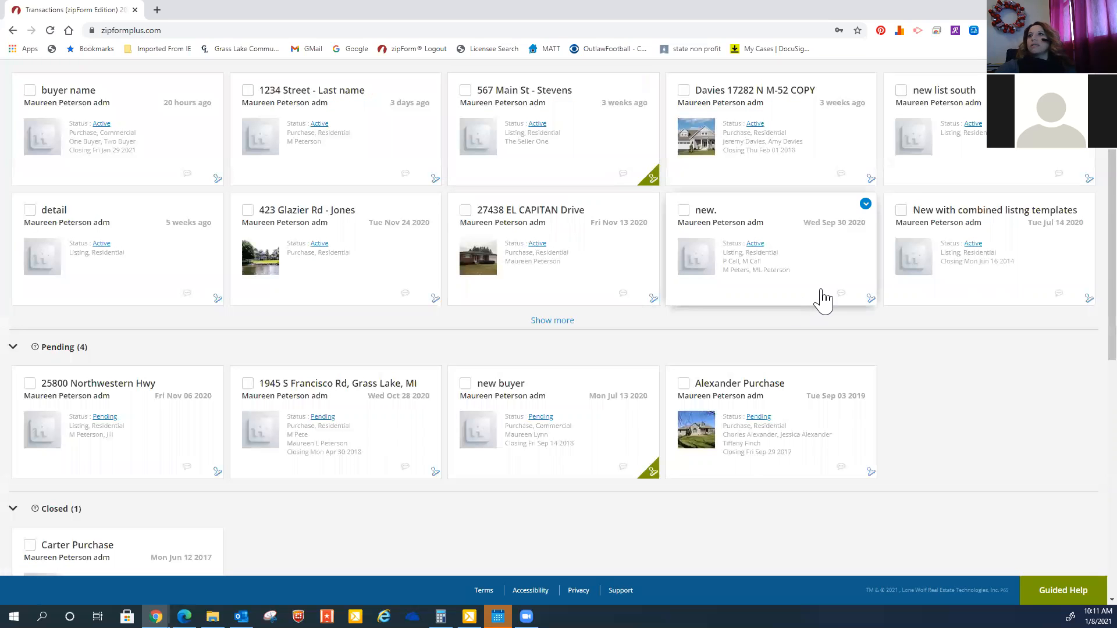
{"action": "left_click", "coordinate": [564, 321]}
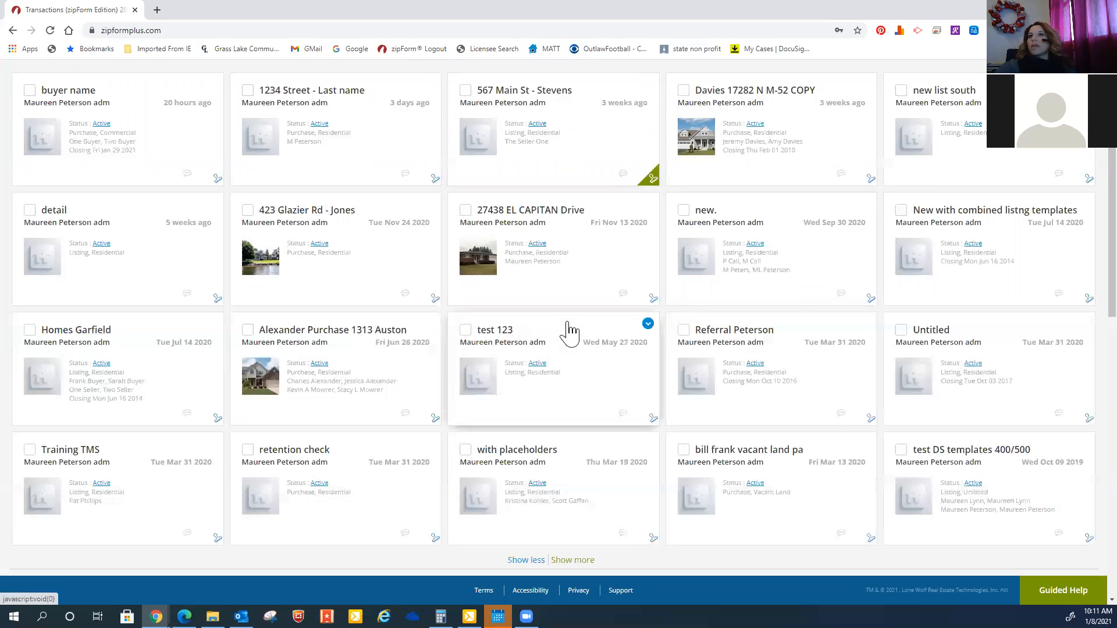
{"action": "scroll", "coordinate": [534, 365], "scroll_direction": "down", "scroll_amount": 4}
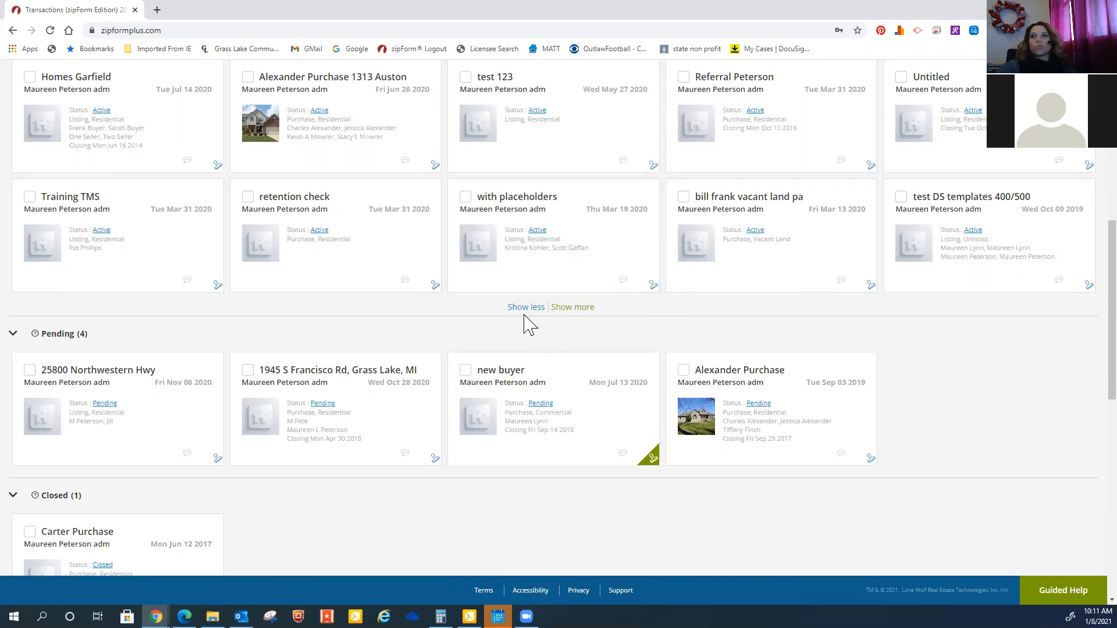
{"action": "scroll", "coordinate": [431, 444], "scroll_direction": "down", "scroll_amount": 3}
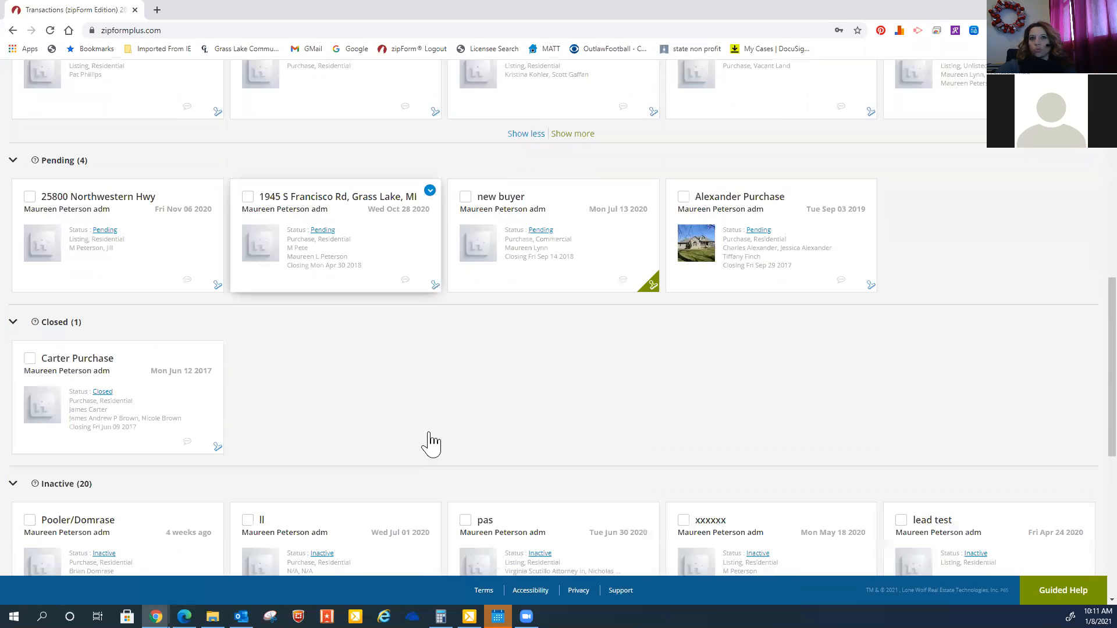
{"action": "left_click", "coordinate": [832, 235]}
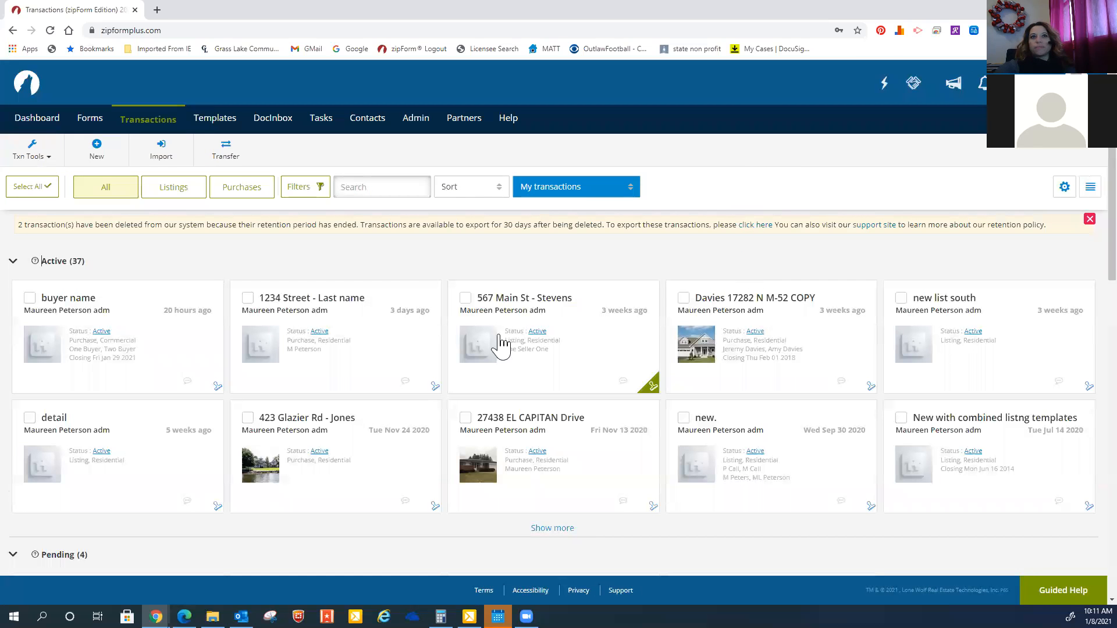
{"action": "left_click", "coordinate": [550, 530]}
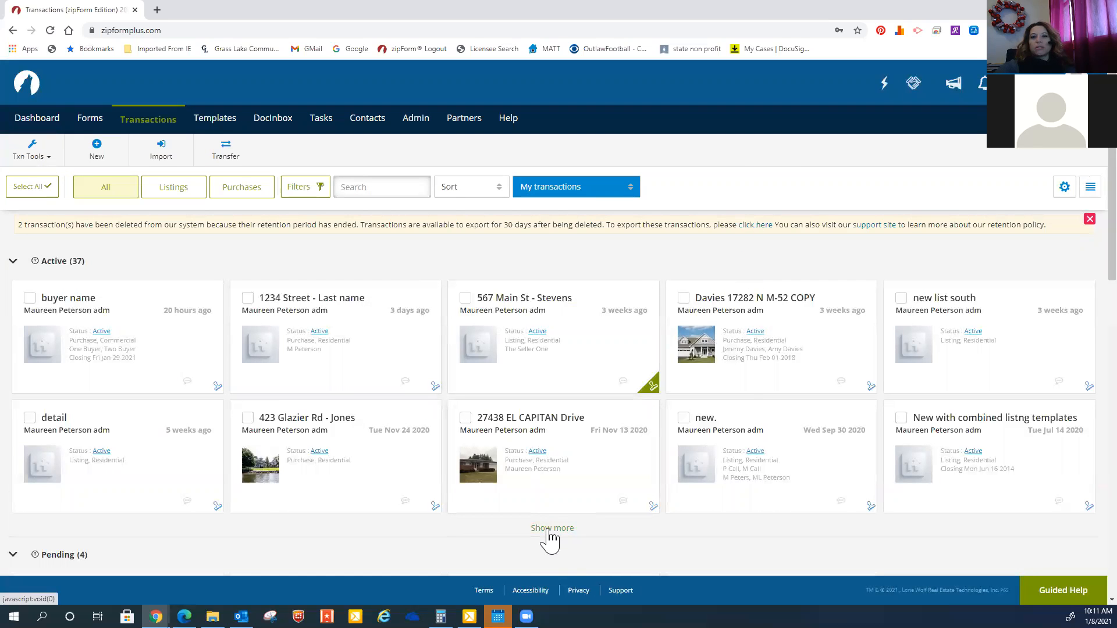
{"action": "left_click", "coordinate": [361, 478]}
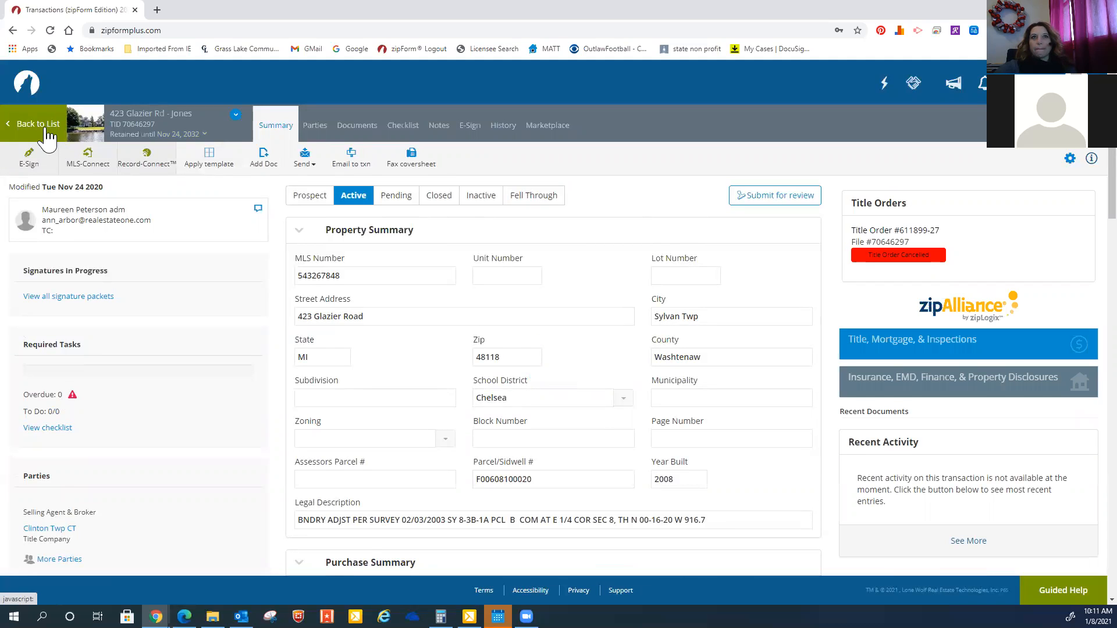
{"action": "left_click", "coordinate": [48, 138]}
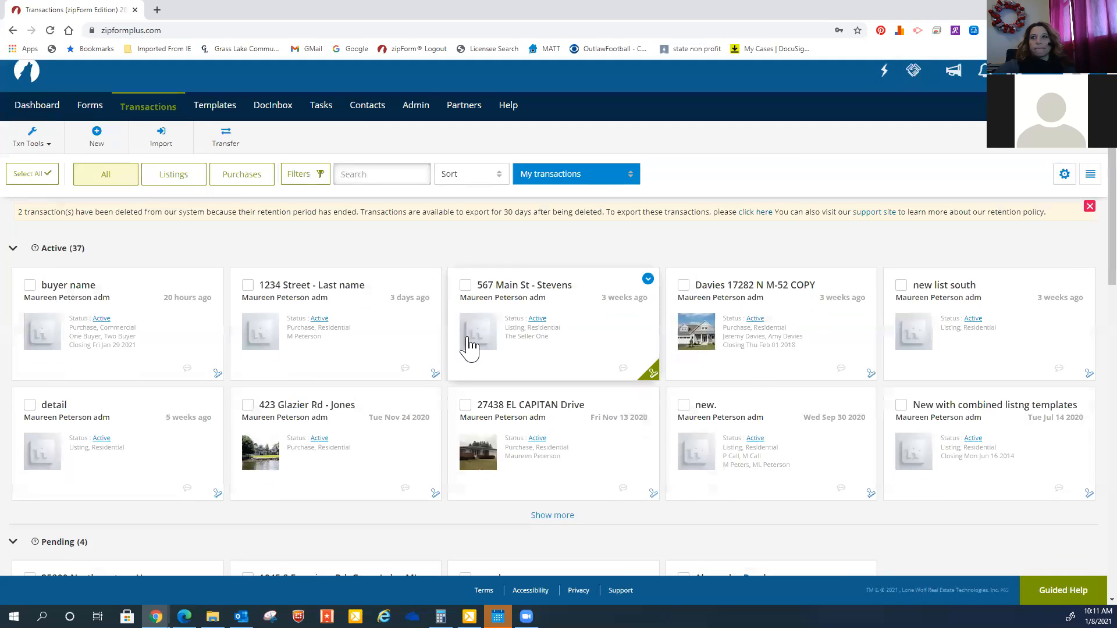
{"action": "scroll", "coordinate": [470, 348], "scroll_direction": "down", "scroll_amount": 3}
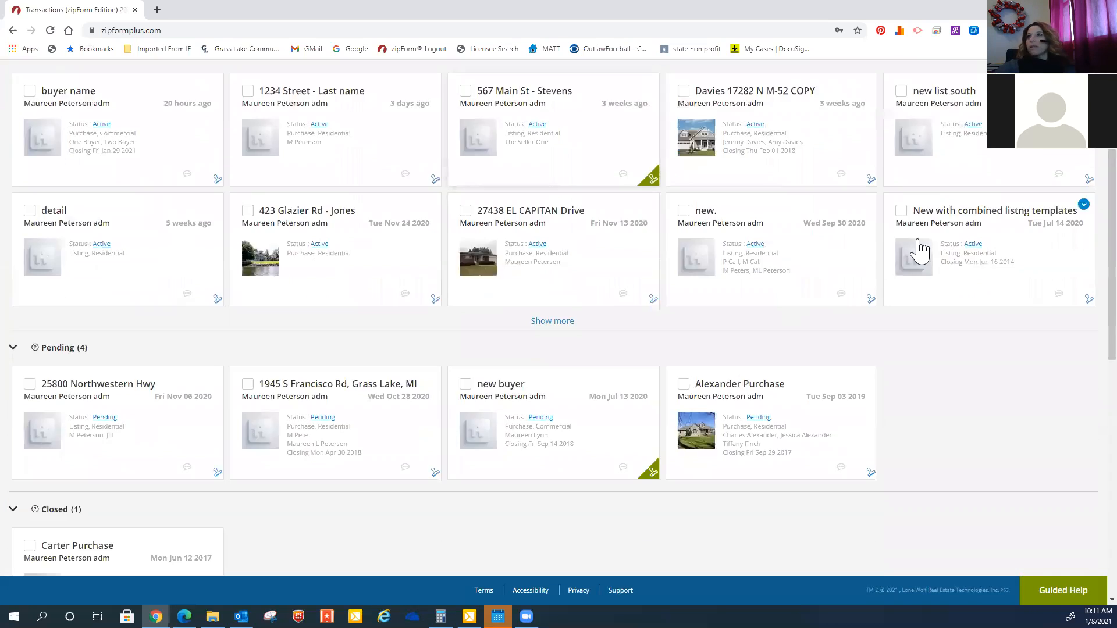
{"action": "left_click", "coordinate": [557, 322]}
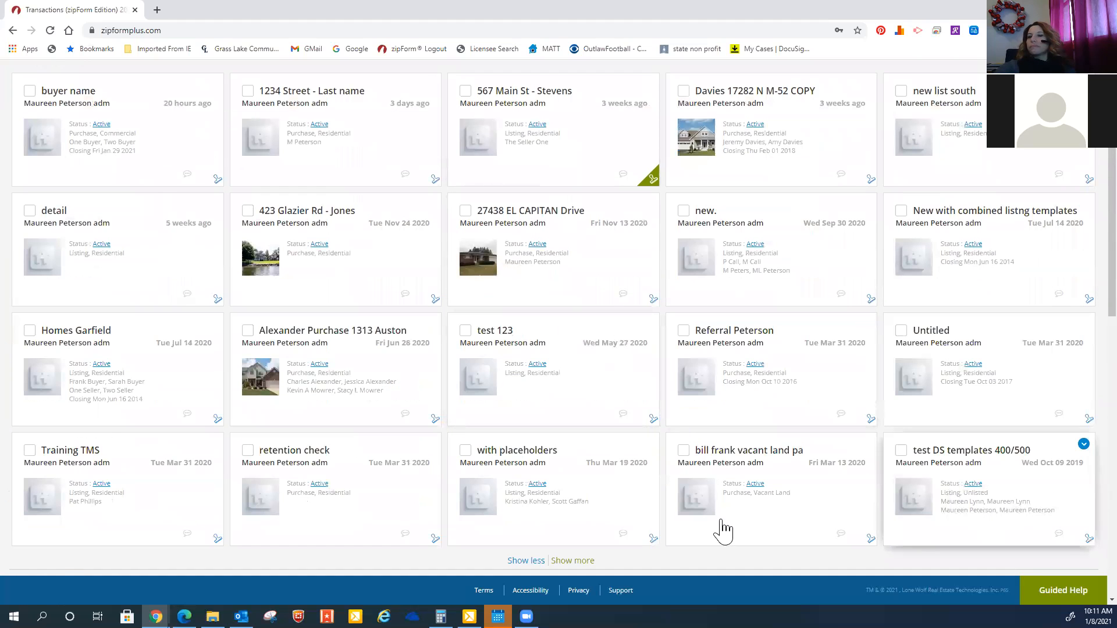
{"action": "left_click", "coordinate": [430, 324]}
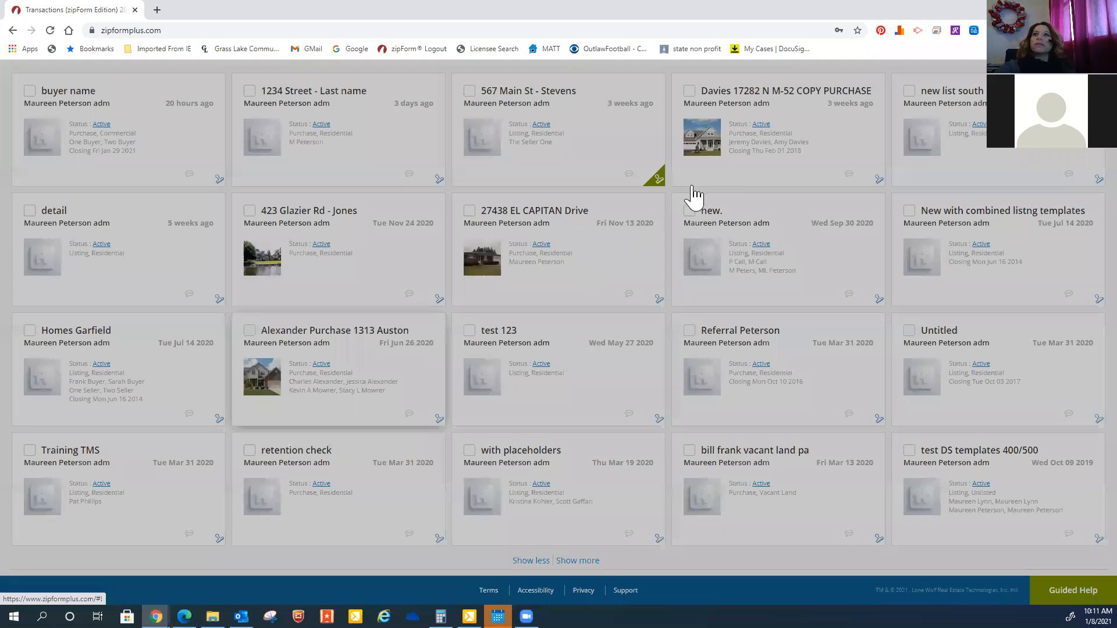
{"action": "left_click", "coordinate": [669, 168]}
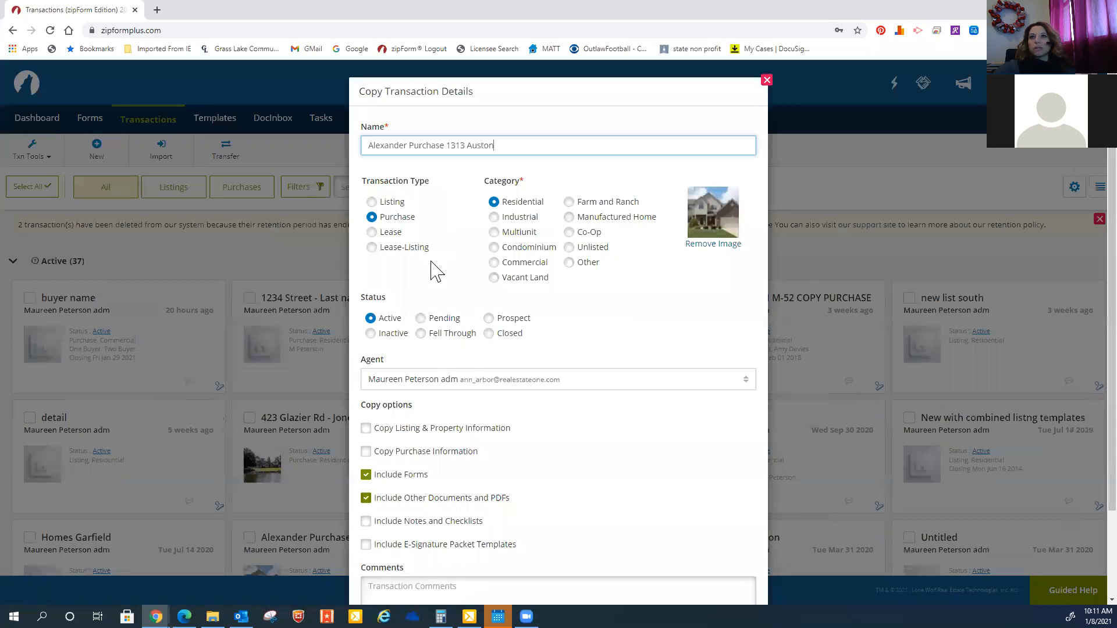
{"action": "left_click", "coordinate": [403, 457]}
{"action": "scroll", "coordinate": [489, 461], "scroll_direction": "down", "scroll_amount": 2}
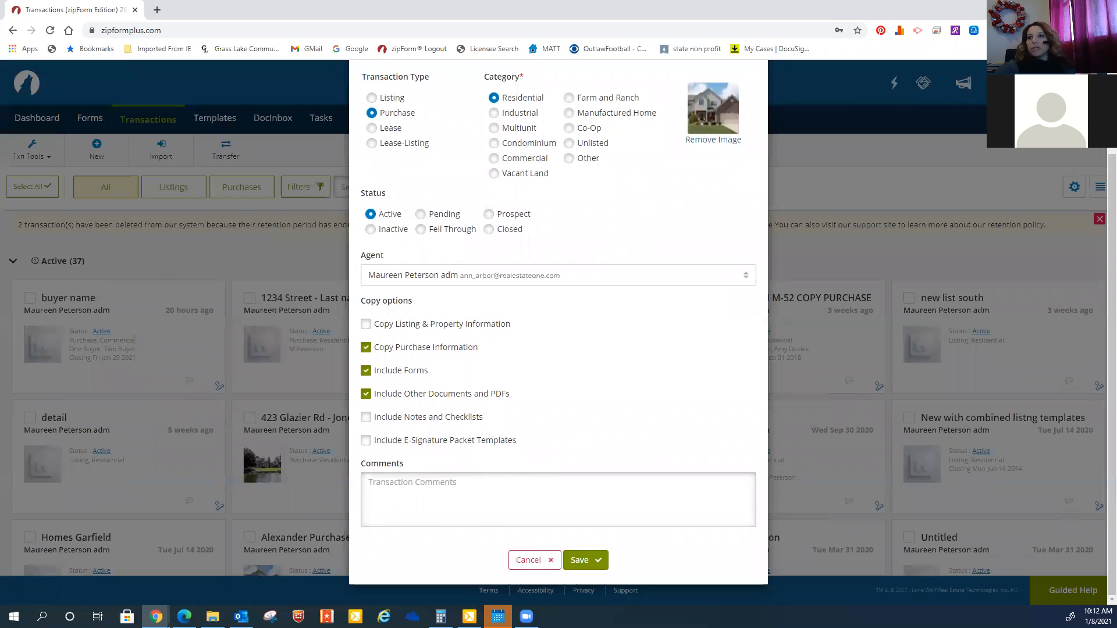
{"action": "left_click", "coordinate": [585, 560]}
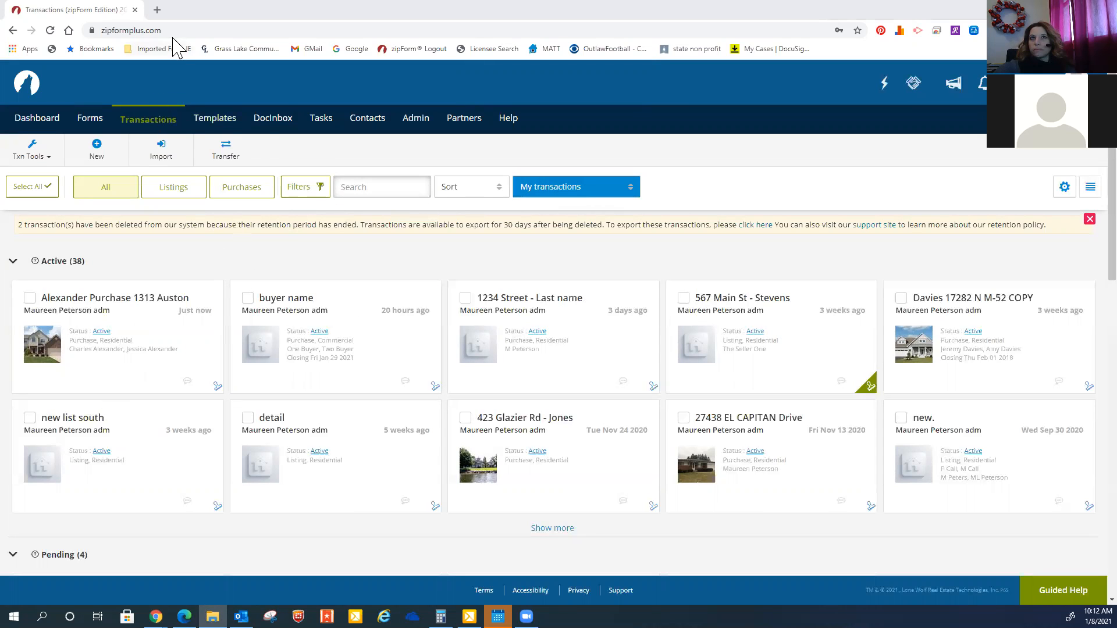
{"action": "left_click", "coordinate": [148, 122]}
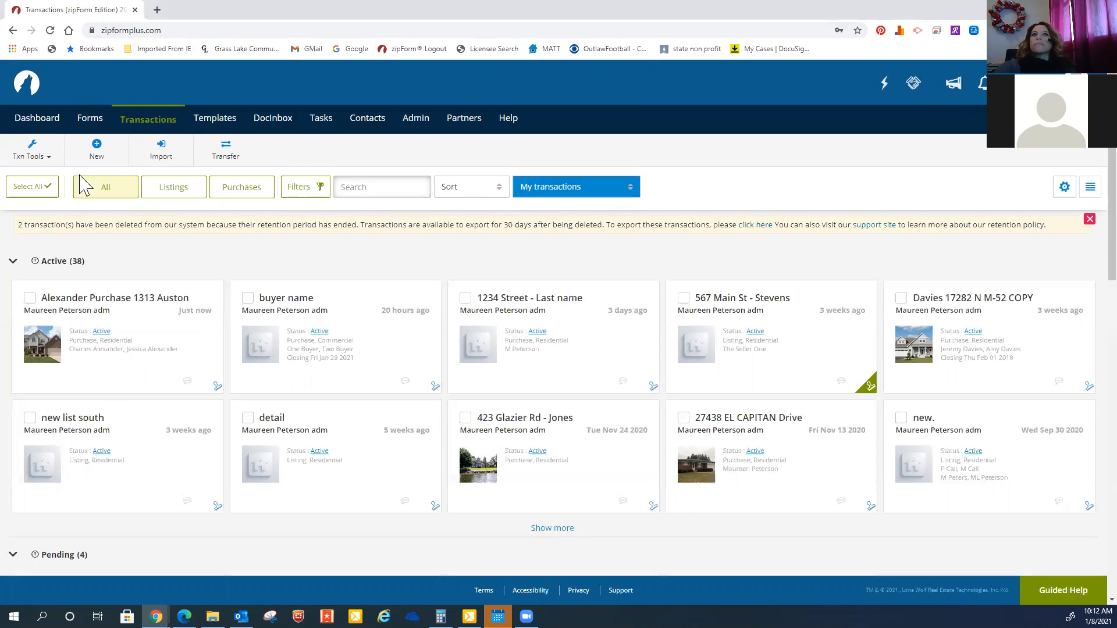
{"action": "left_click", "coordinate": [157, 116]}
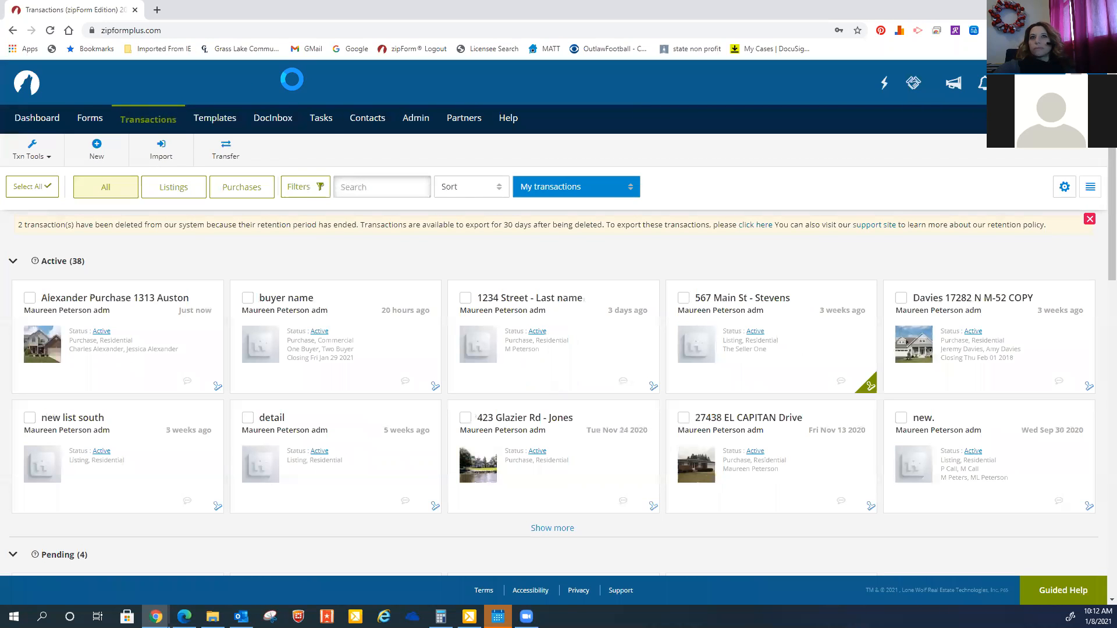
{"action": "scroll", "coordinate": [567, 401], "scroll_direction": "down", "scroll_amount": 2}
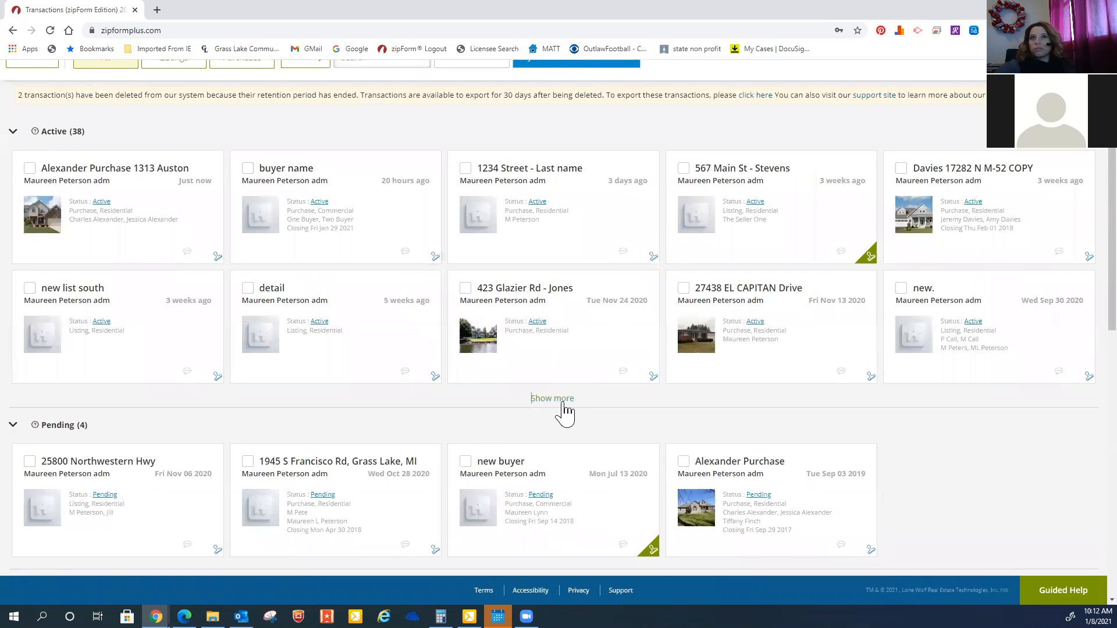
{"action": "left_click", "coordinate": [562, 399]}
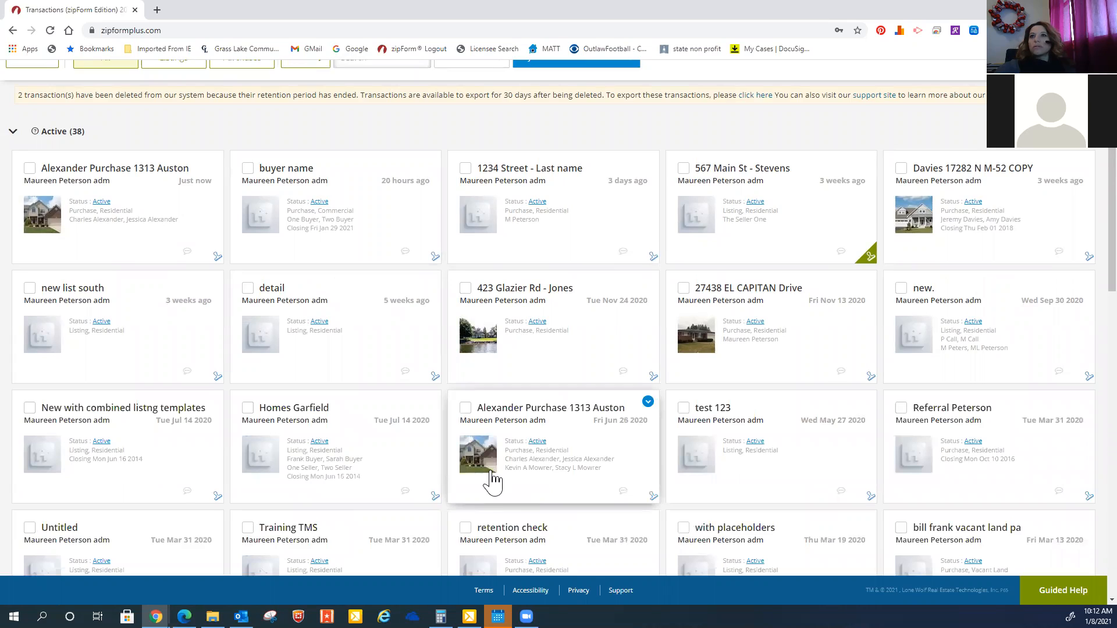
{"action": "scroll", "coordinate": [491, 481], "scroll_direction": "down", "scroll_amount": 3}
{"action": "scroll", "coordinate": [494, 482], "scroll_direction": "up", "scroll_amount": 5}
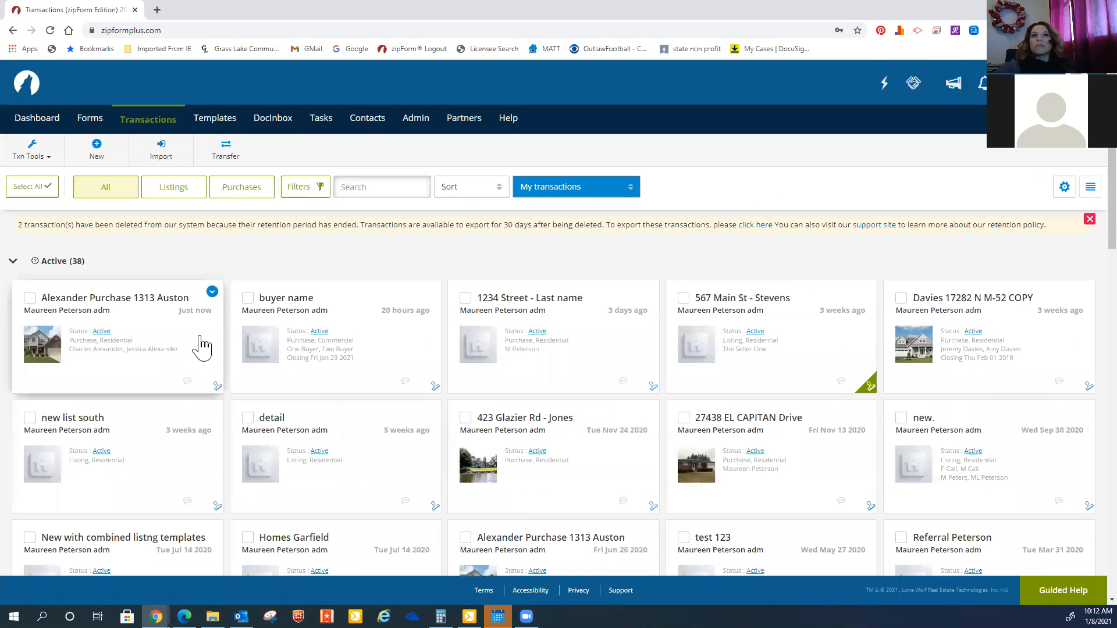
{"action": "left_click", "coordinate": [165, 310]}
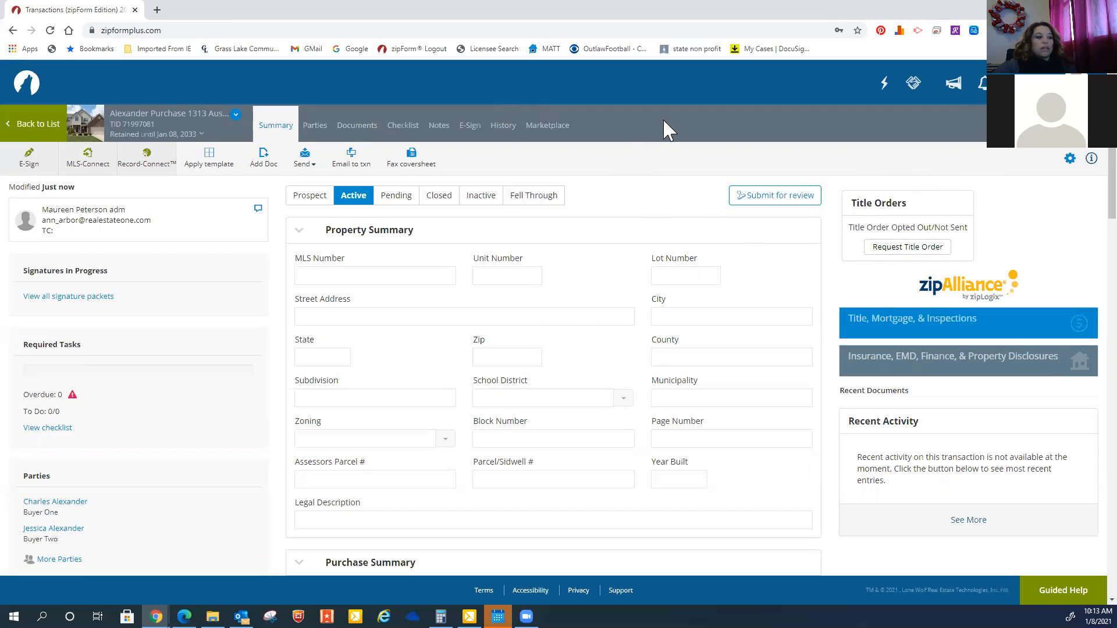
{"action": "left_click", "coordinate": [368, 138]}
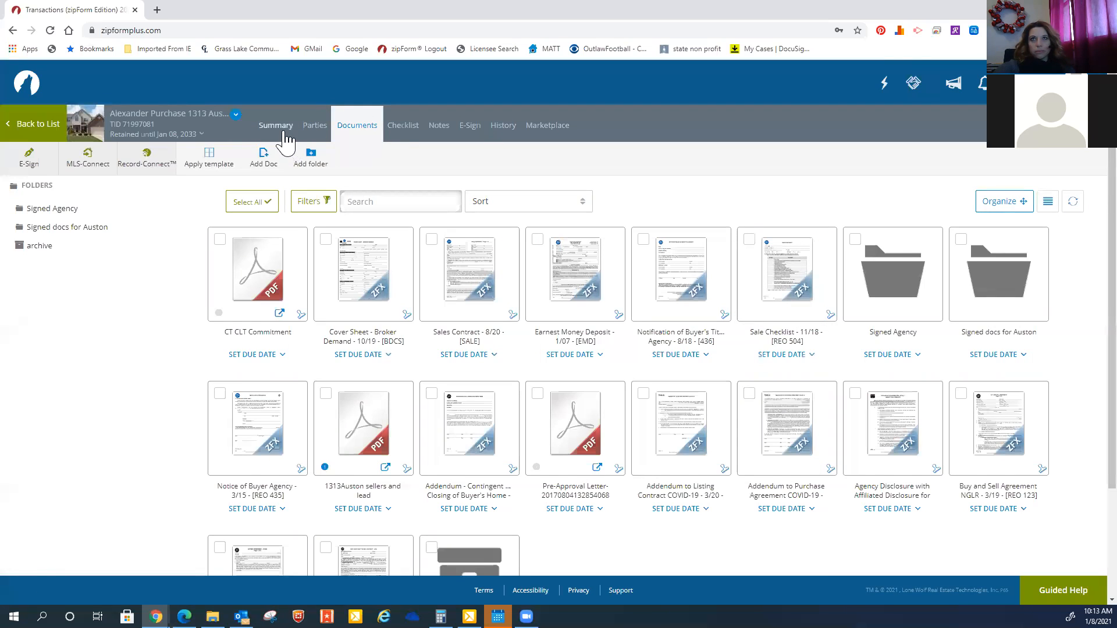
{"action": "left_click", "coordinate": [285, 134]}
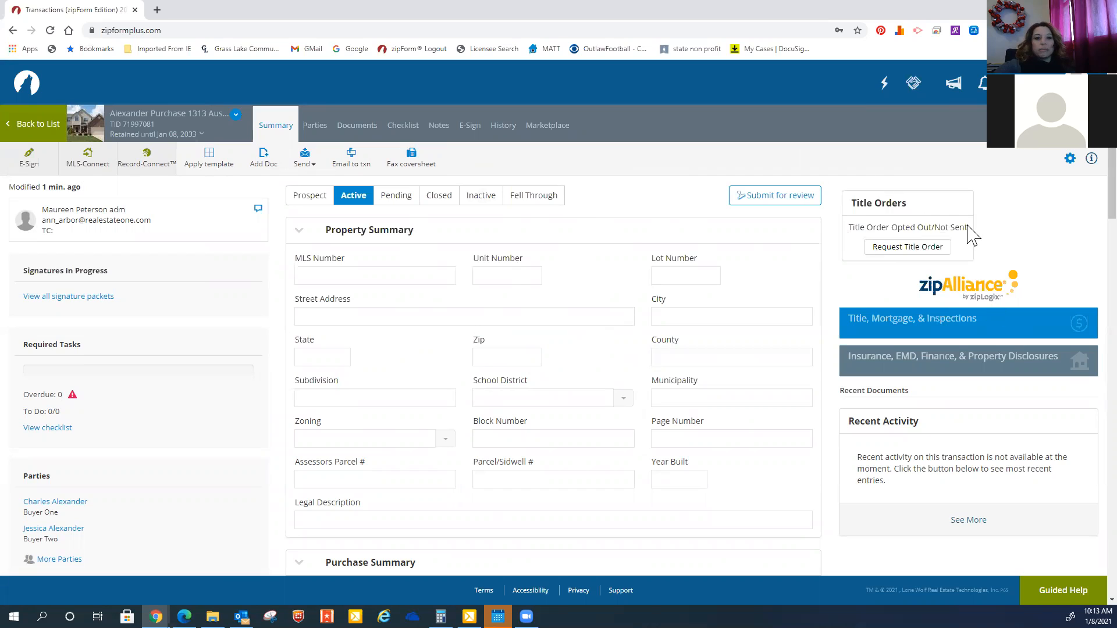
{"action": "left_click", "coordinate": [898, 253]}
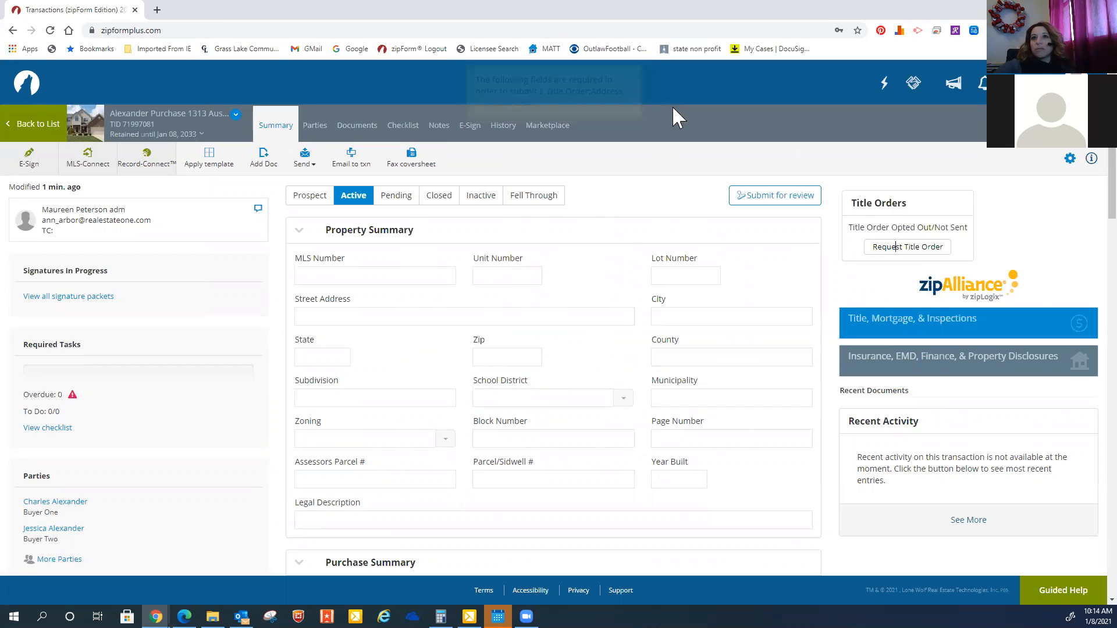
{"action": "left_click", "coordinate": [379, 314]}
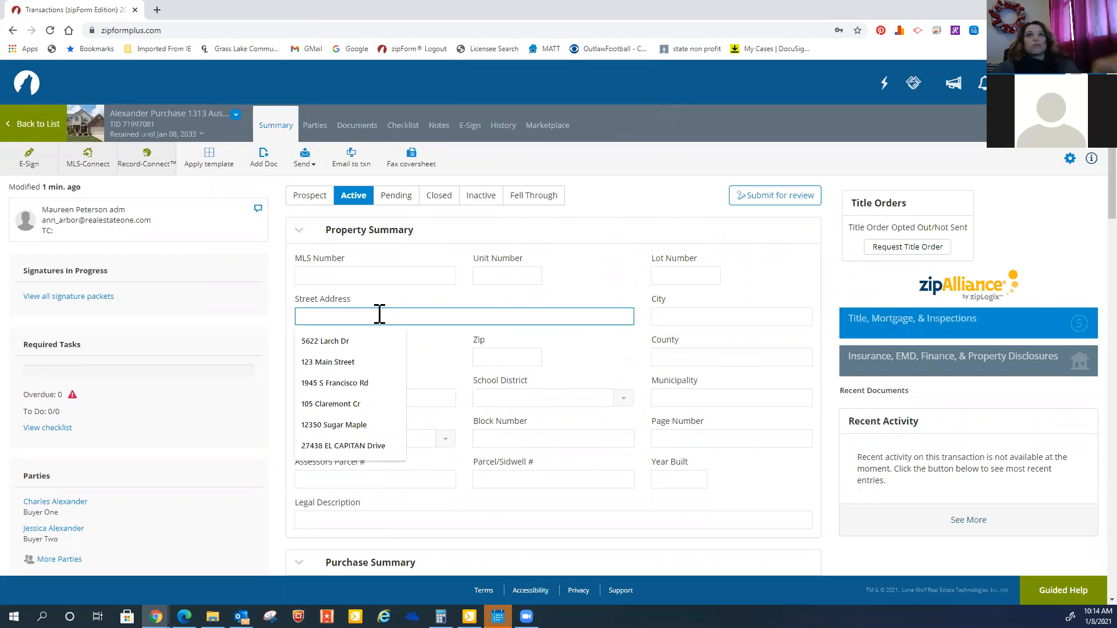
{"action": "left_click", "coordinate": [355, 424]}
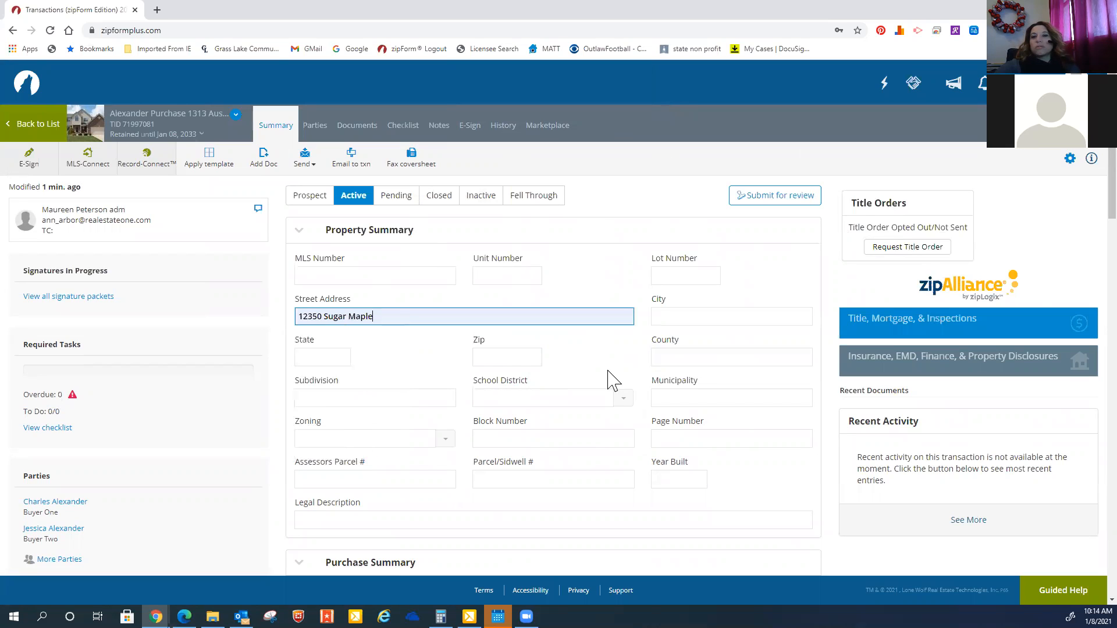
{"action": "left_click", "coordinate": [743, 320]}
{"action": "left_click", "coordinate": [693, 342]}
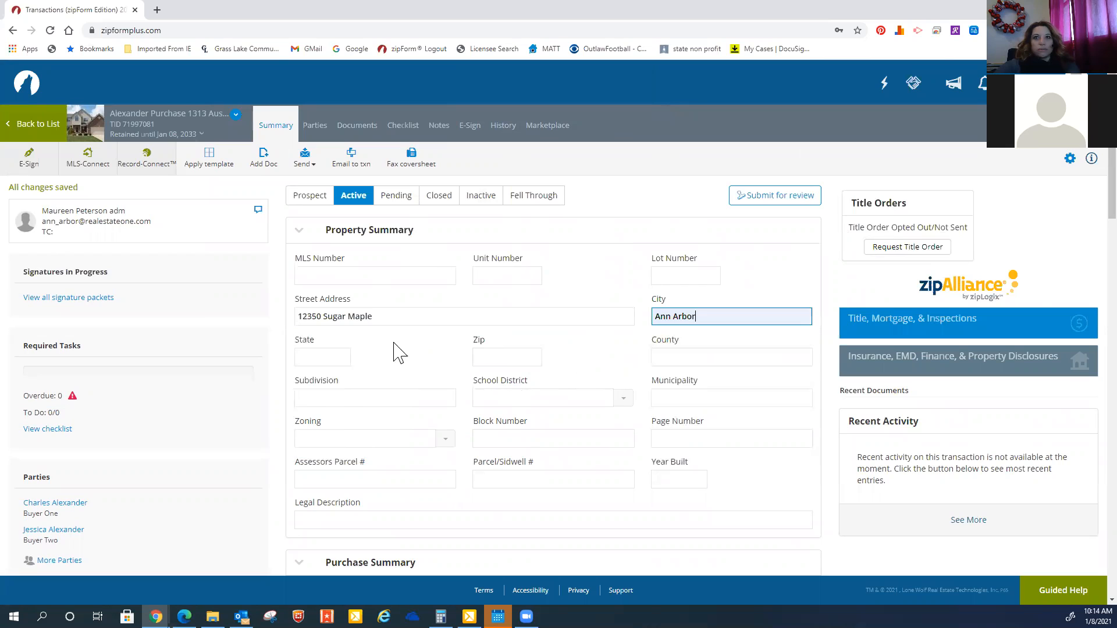
{"action": "left_click", "coordinate": [338, 354]}
{"action": "type", "text": "MI"}
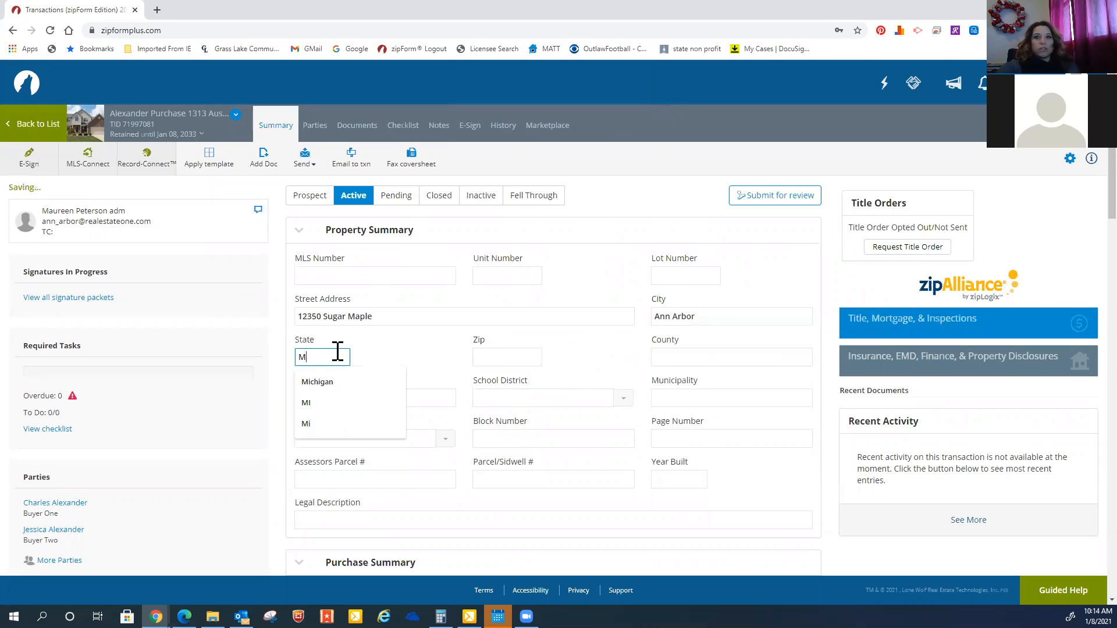
{"action": "left_click", "coordinate": [531, 355]}
{"action": "left_click", "coordinate": [523, 403]}
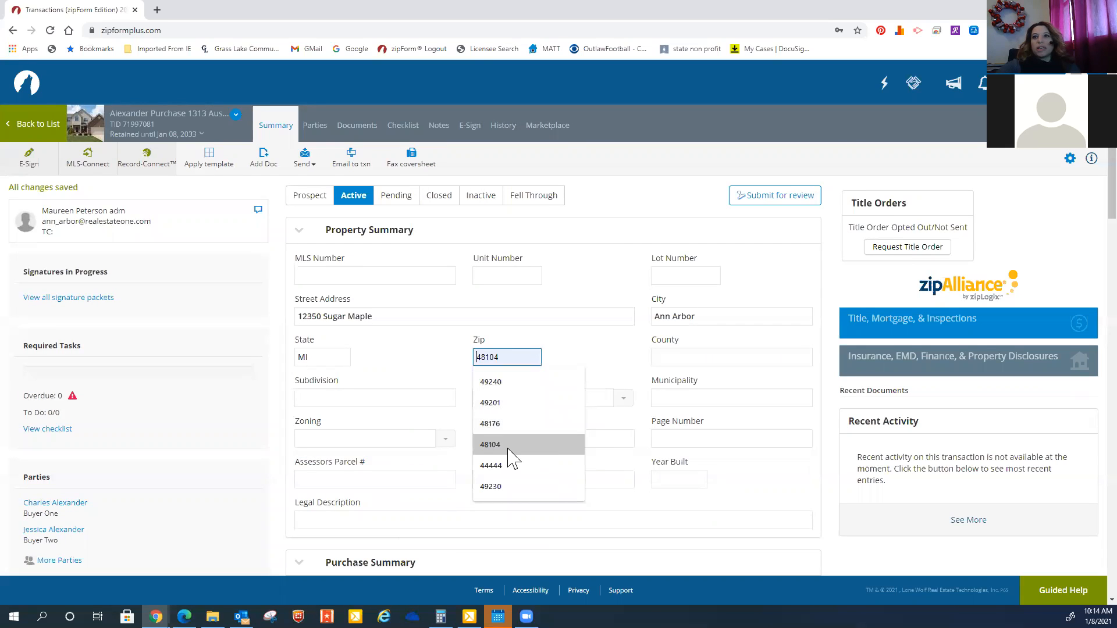
{"action": "left_click", "coordinate": [512, 447]}
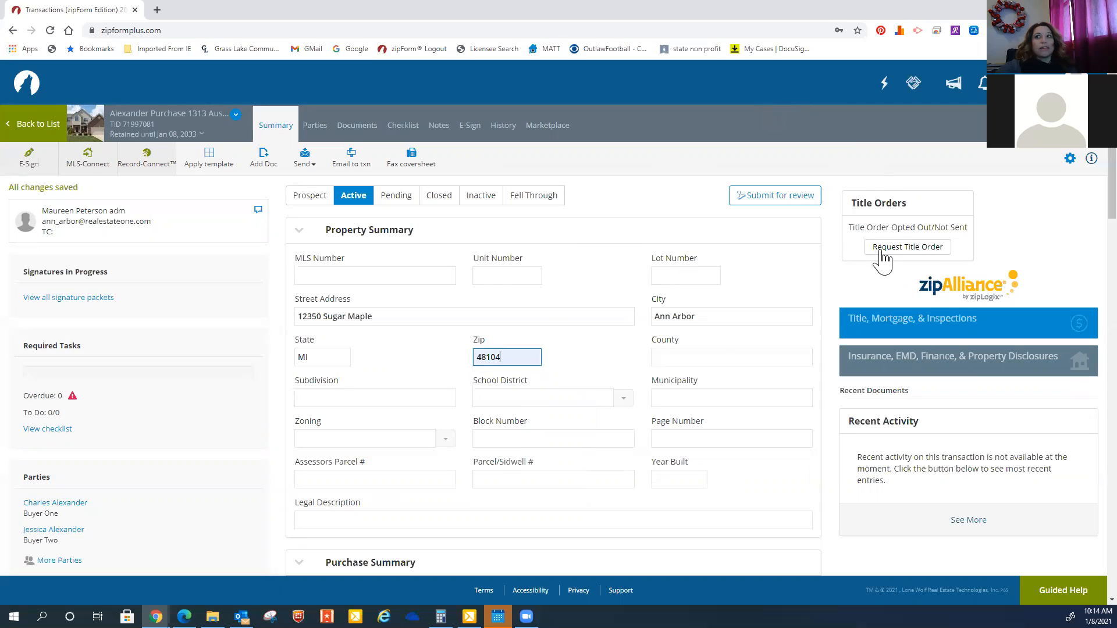
Start a title order request and check the title company office list, keeping Capital Title Insurance Agency - Rochester Branch
{"action": "scroll", "coordinate": [715, 349], "scroll_direction": "down", "scroll_amount": 3}
{"action": "scroll", "coordinate": [722, 346], "scroll_direction": "up", "scroll_amount": 3}
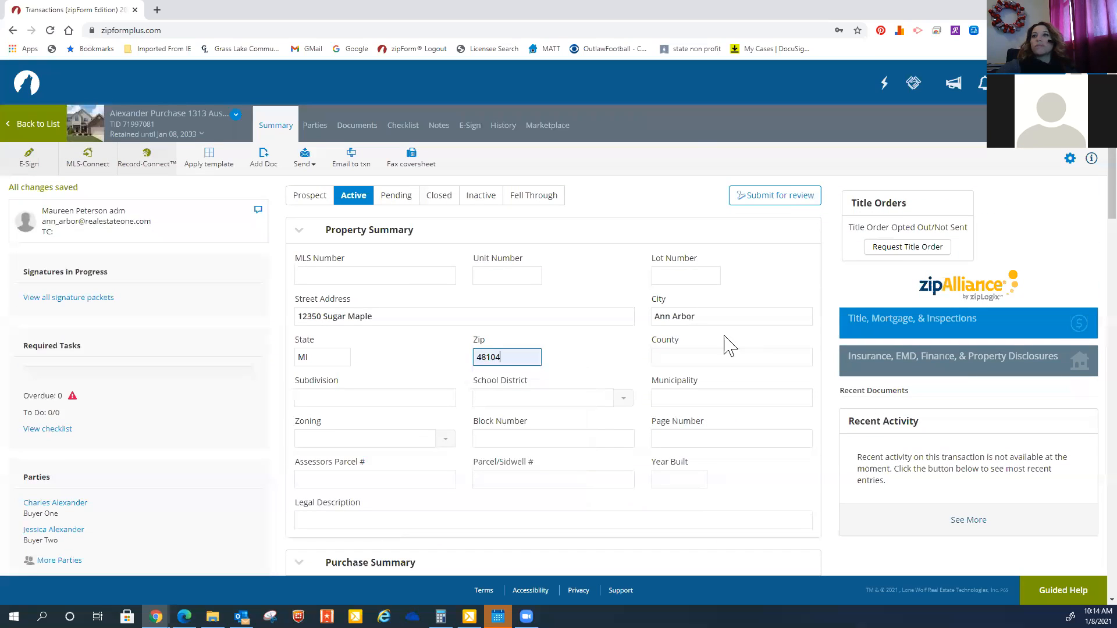
{"action": "left_click", "coordinate": [695, 138]}
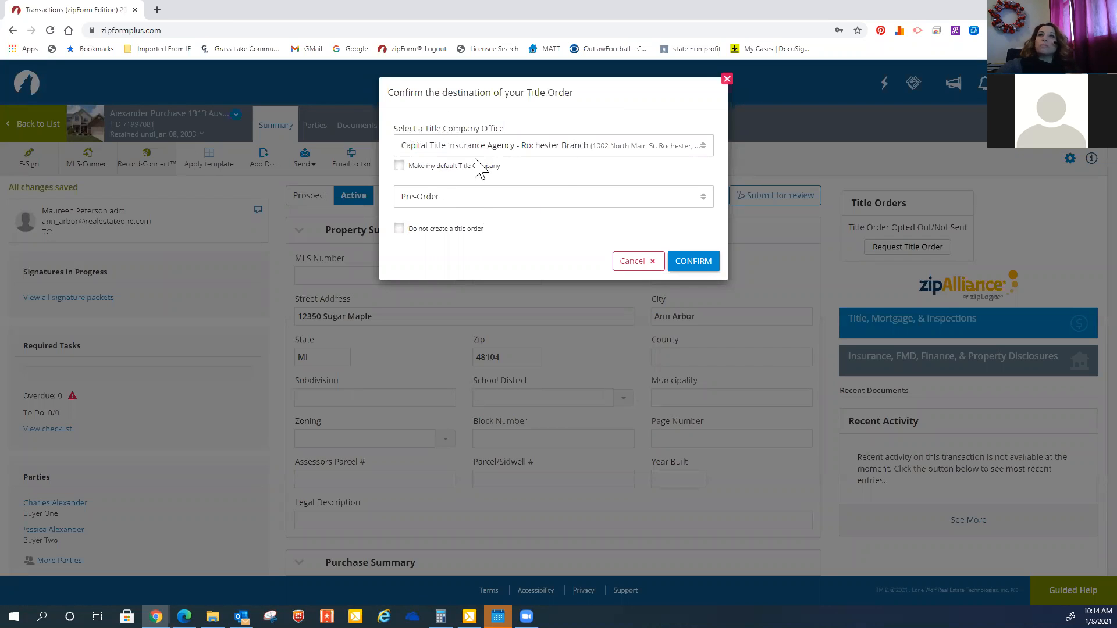
{"action": "left_click", "coordinate": [518, 153]}
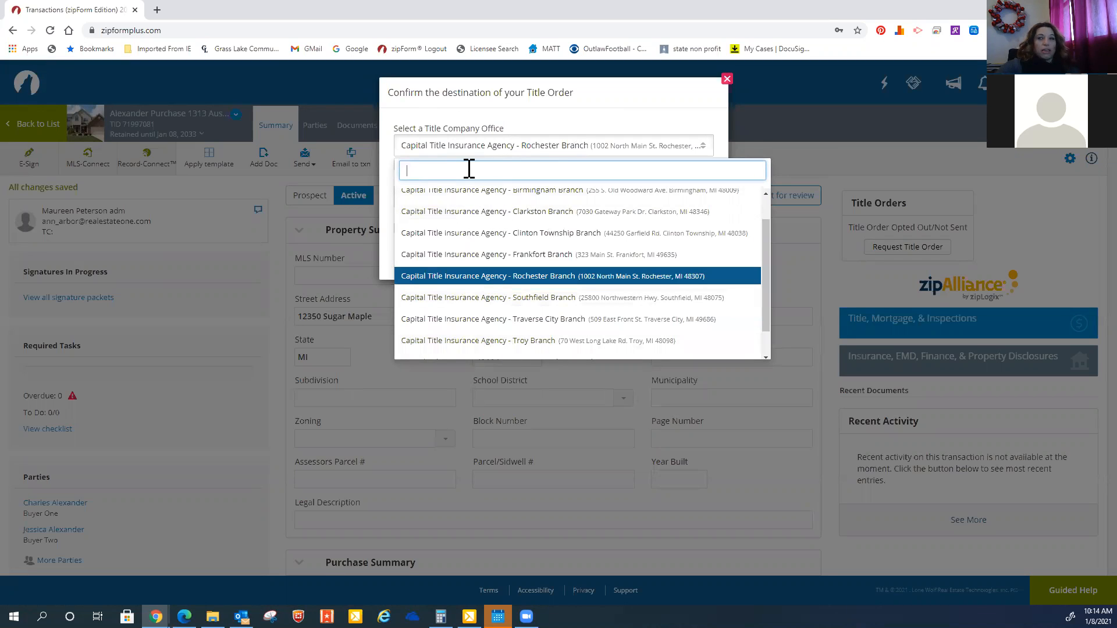
{"action": "left_click", "coordinate": [582, 126]}
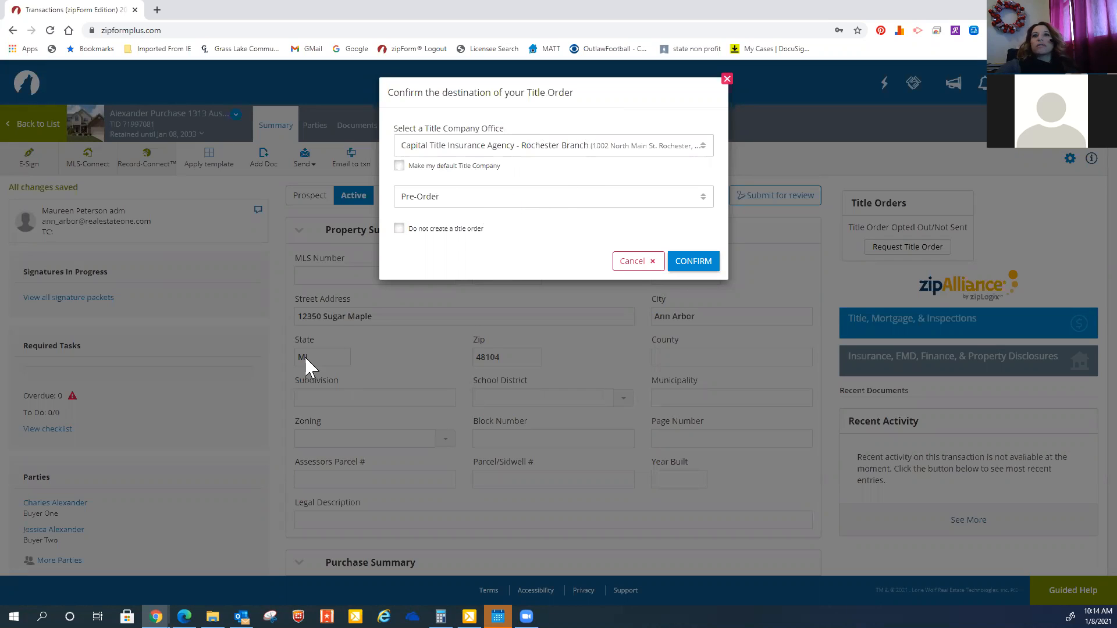
{"action": "left_click", "coordinate": [498, 204]}
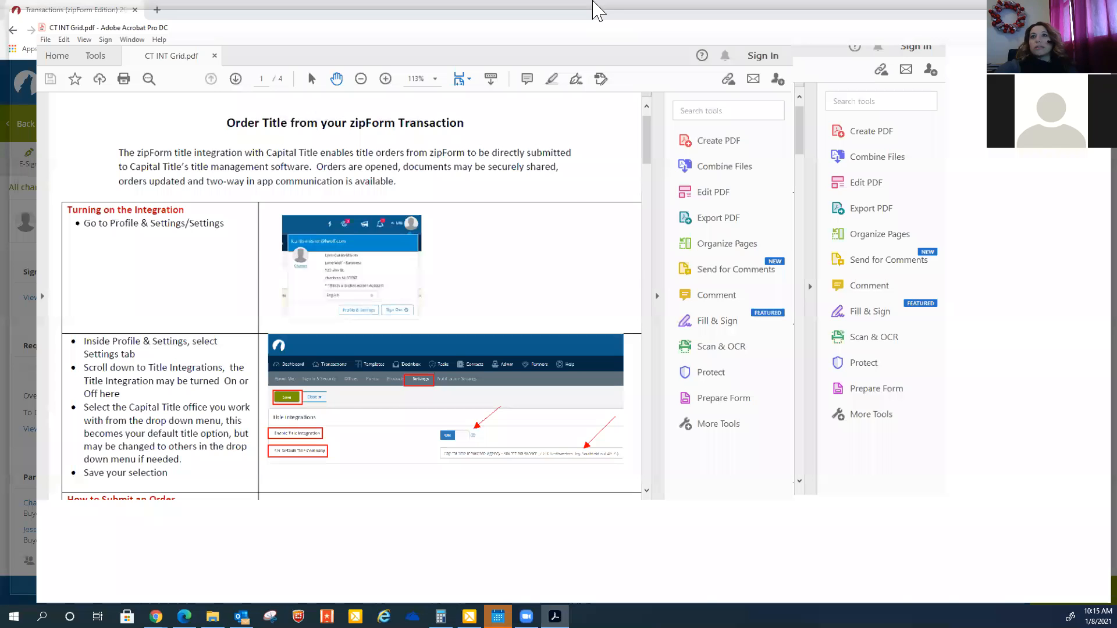
Switch to the CT INT Grid.pdf guide in Acrobat and read through its title order instructions and order types
{"action": "scroll", "coordinate": [597, 301], "scroll_direction": "down", "scroll_amount": 8}
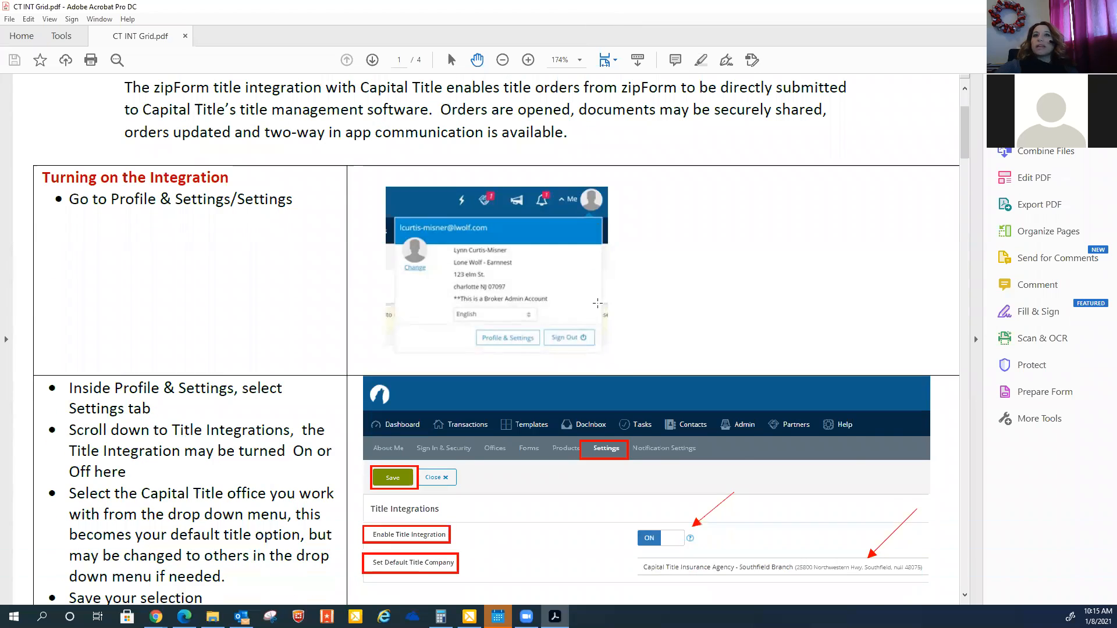
{"action": "scroll", "coordinate": [596, 302], "scroll_direction": "down", "scroll_amount": 11}
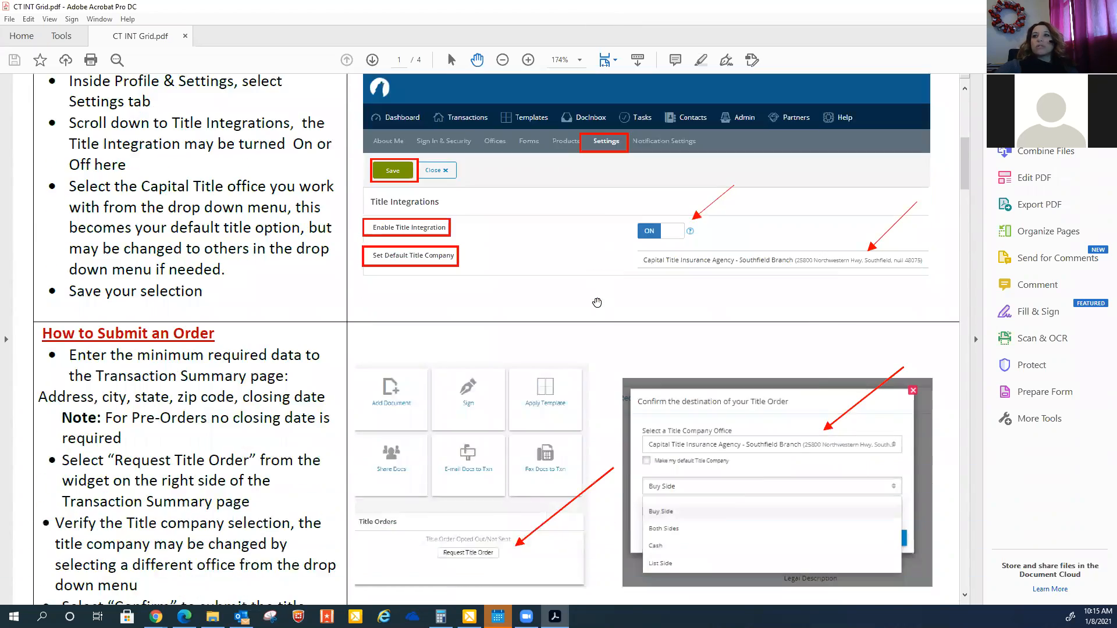
{"action": "scroll", "coordinate": [597, 302], "scroll_direction": "down", "scroll_amount": 10}
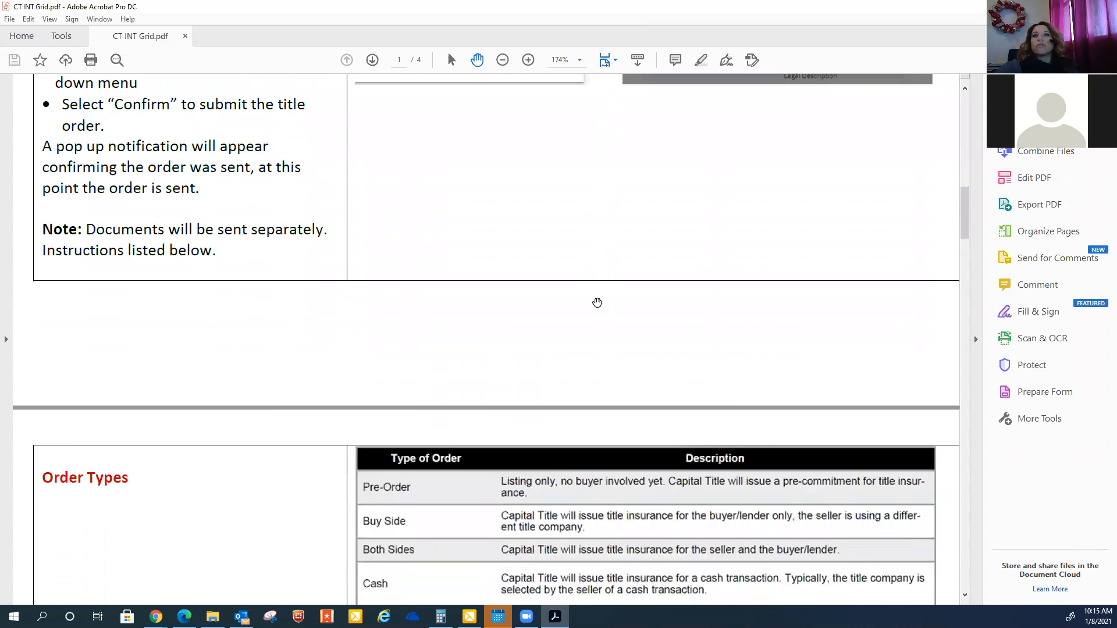
{"action": "scroll", "coordinate": [597, 303], "scroll_direction": "down", "scroll_amount": 2}
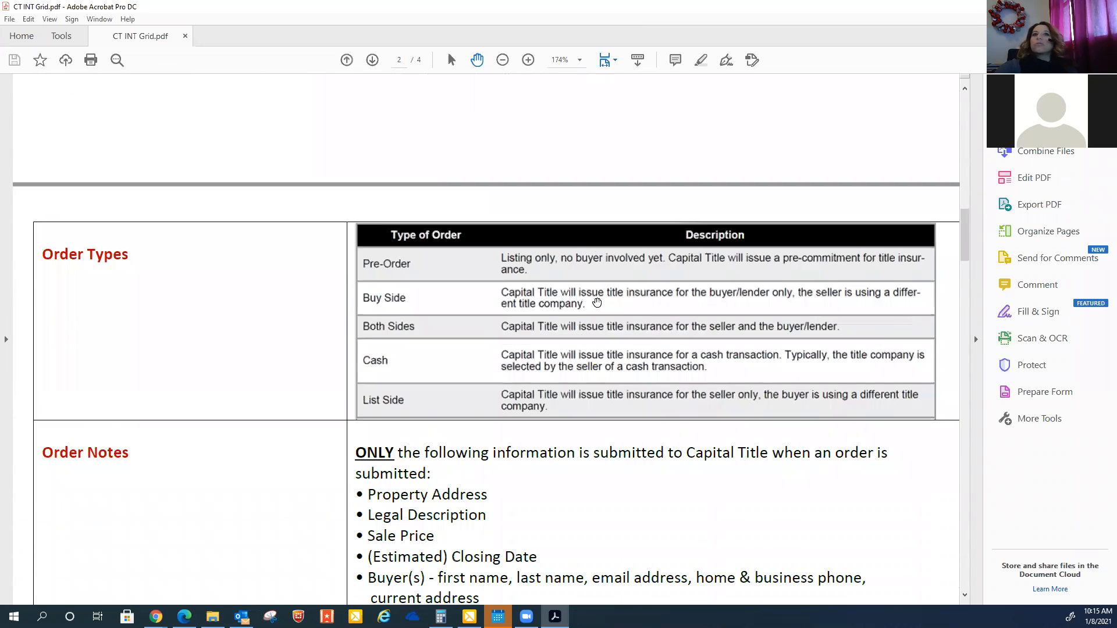
{"action": "scroll", "coordinate": [597, 303], "scroll_direction": "down", "scroll_amount": 2}
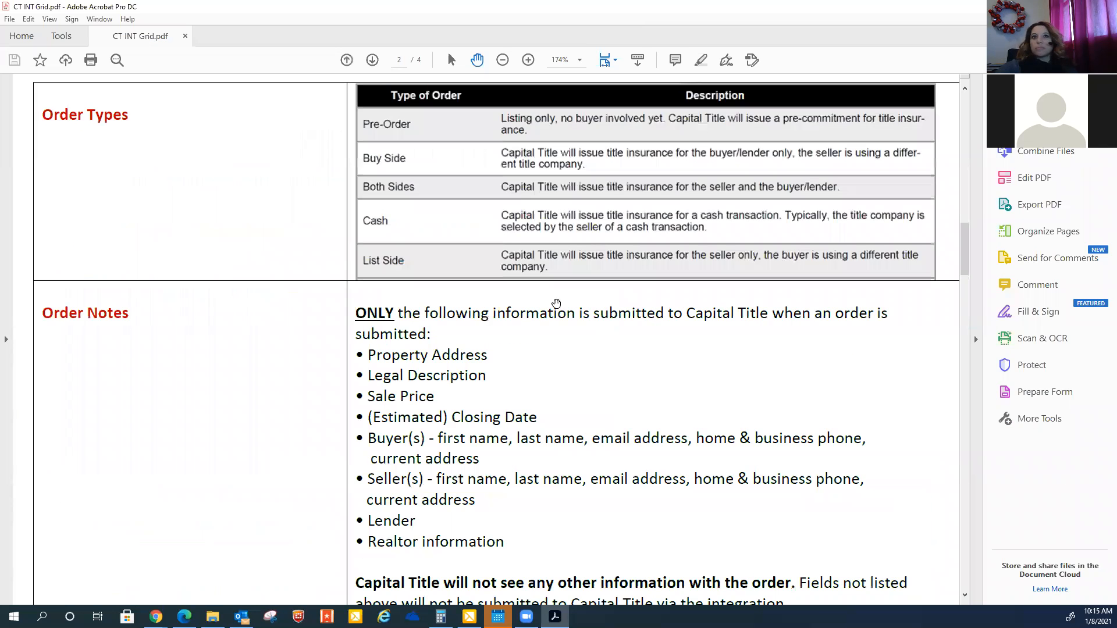
{"action": "scroll", "coordinate": [556, 303], "scroll_direction": "down", "scroll_amount": 2}
{"action": "scroll", "coordinate": [556, 303], "scroll_direction": "down", "scroll_amount": 2}
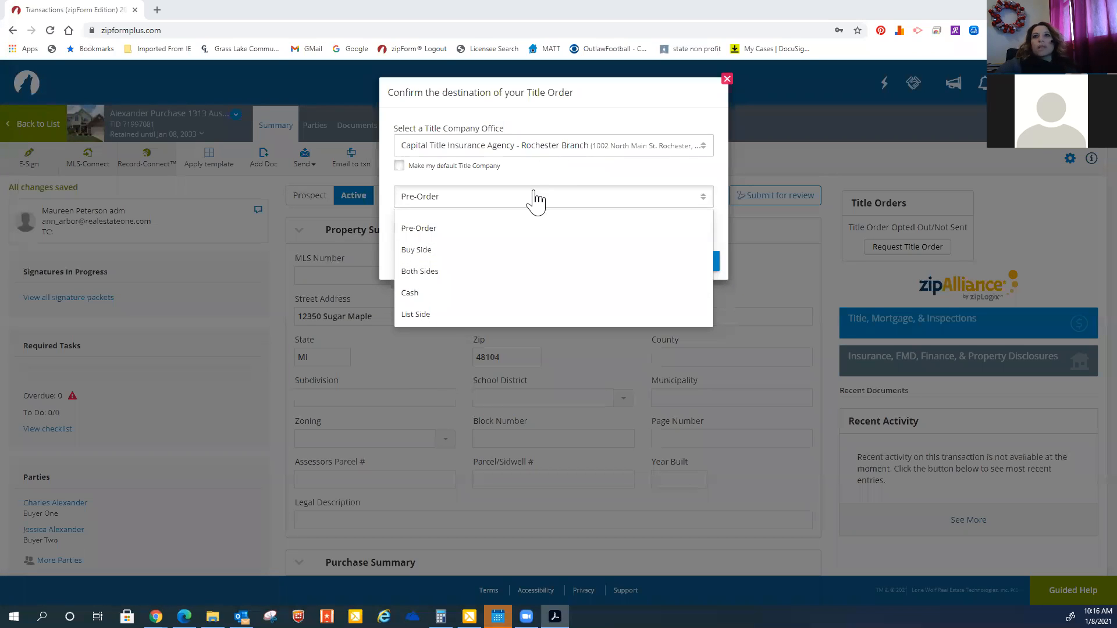
Set the title order type to Buy Side and confirm the title order
{"action": "left_click", "coordinate": [427, 251]}
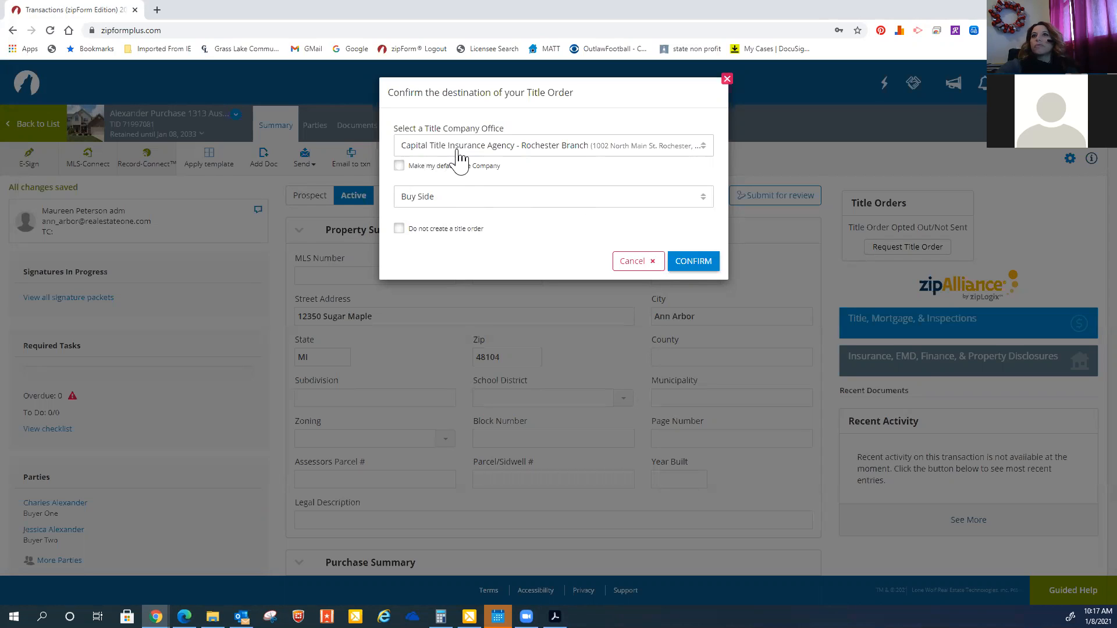
{"action": "left_click", "coordinate": [688, 265]}
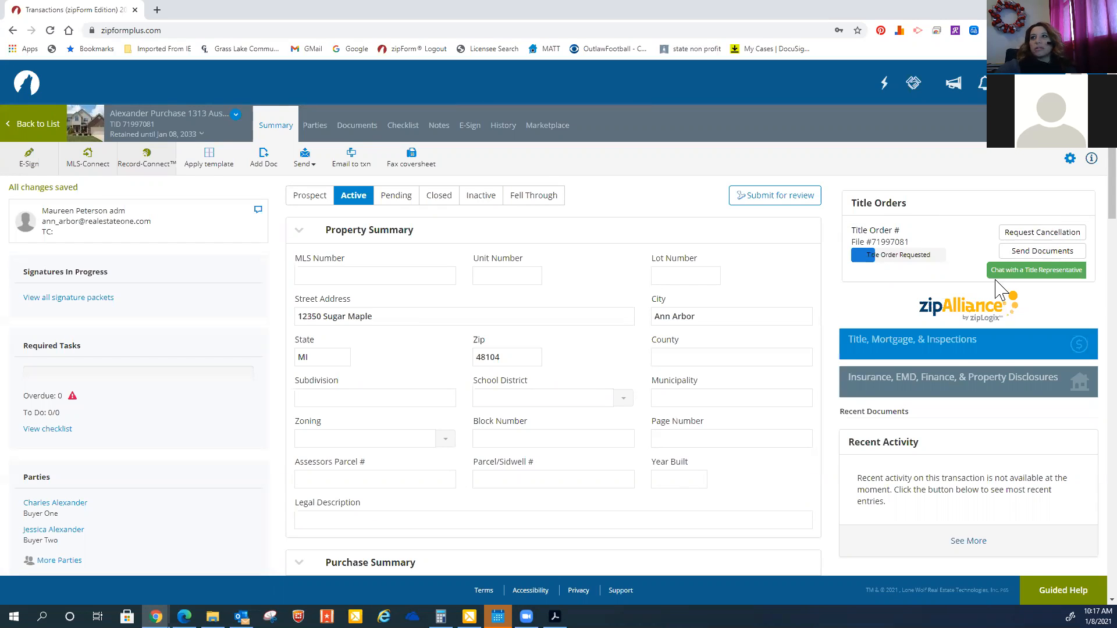
Send the title representative the note "Please do not process this. It is a demo transaction" signed with initials, then review the conversation
{"action": "left_click", "coordinate": [1027, 278]}
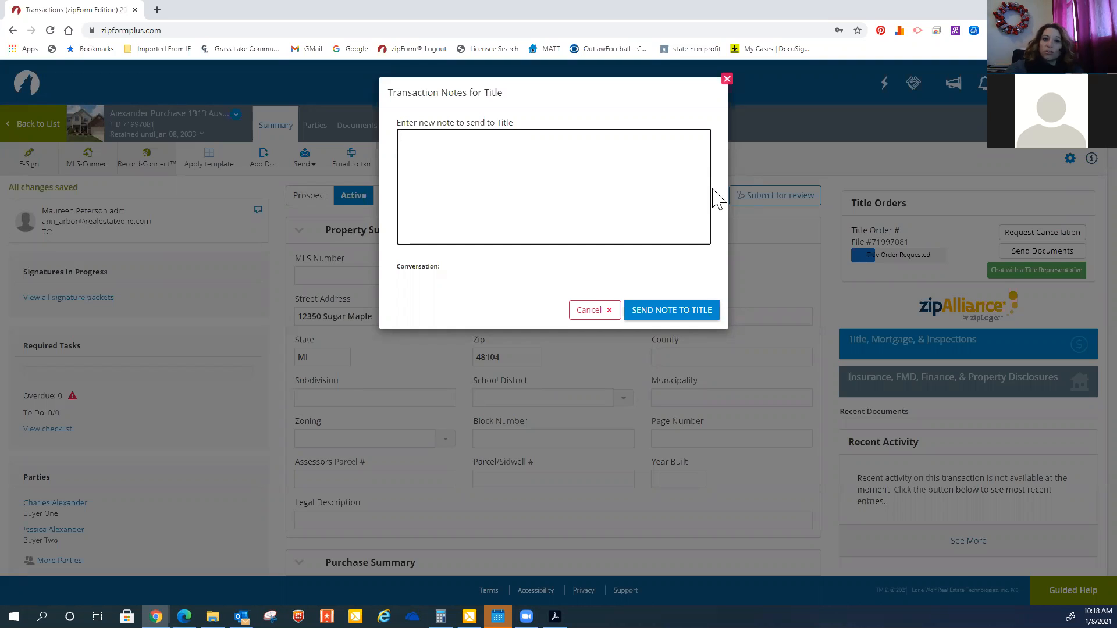
{"action": "type", "text": "Please do "}
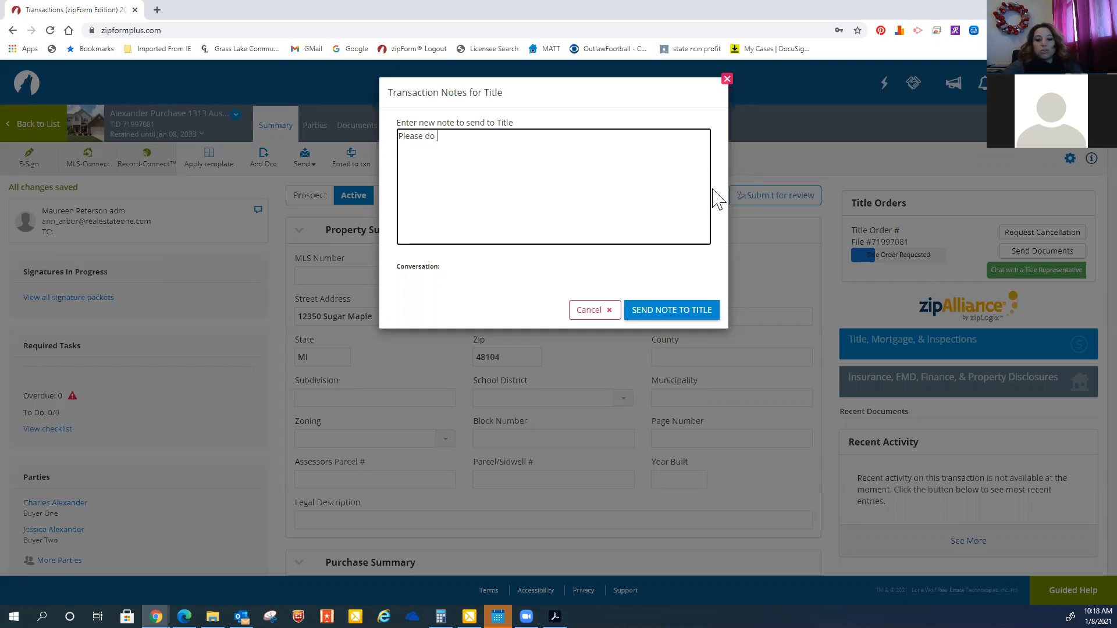
{"action": "type", "text": "not pri"}
{"action": "type", "text": "ocess this. It"}
{"action": "type", "text": " is a demo "}
{"action": "type", "text": "transaction"}
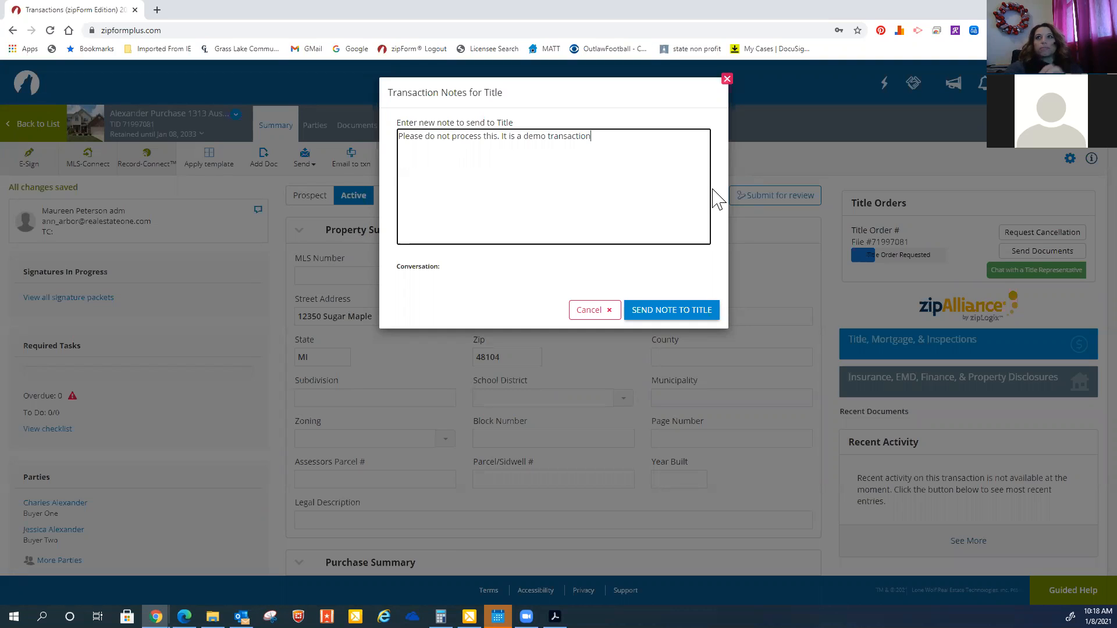
{"action": "type", "text": " - MP"}
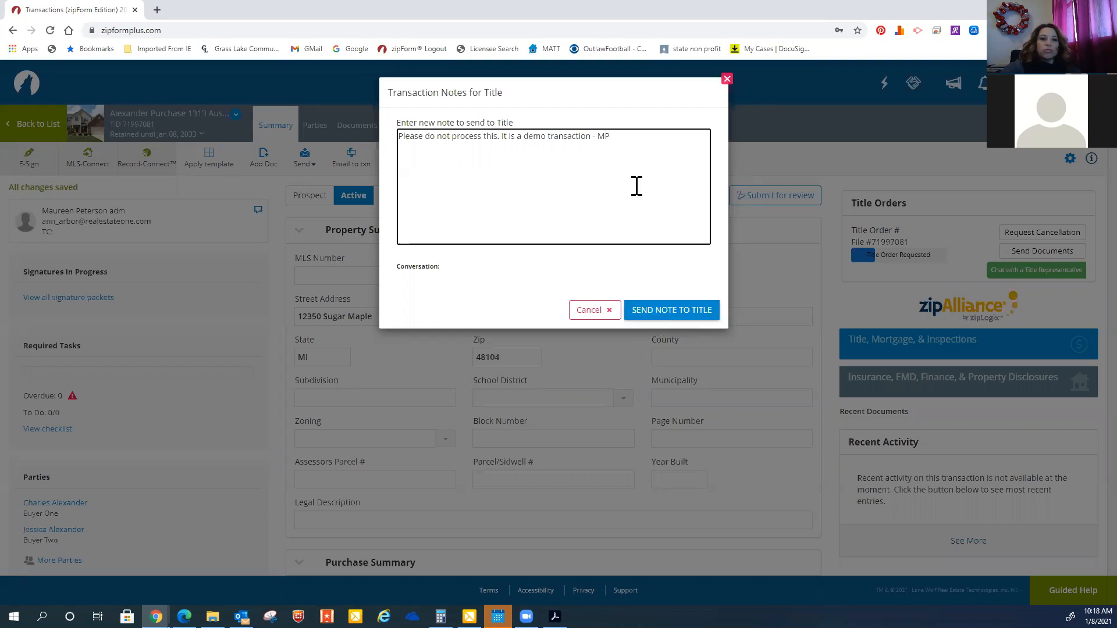
{"action": "left_click", "coordinate": [685, 317]}
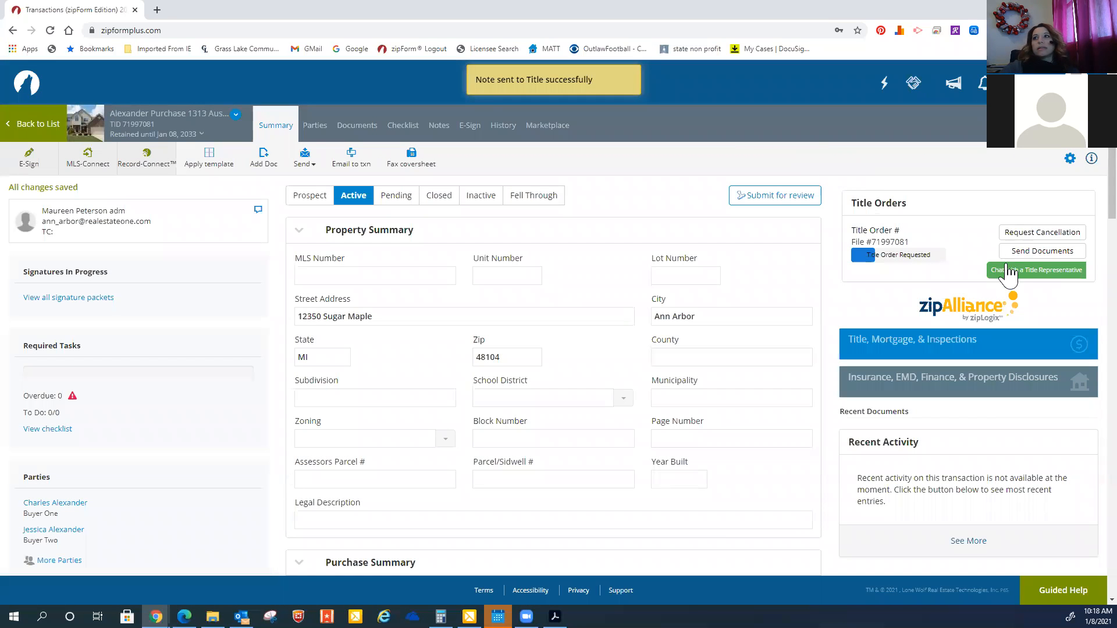
{"action": "left_click", "coordinate": [1008, 272]}
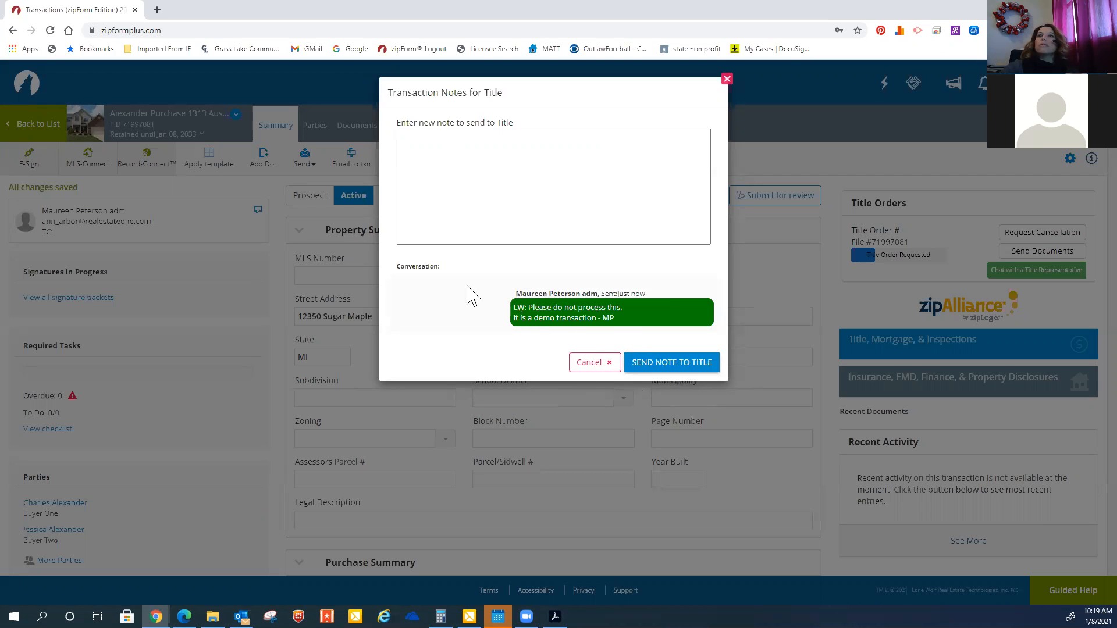
{"action": "left_click", "coordinate": [594, 367]}
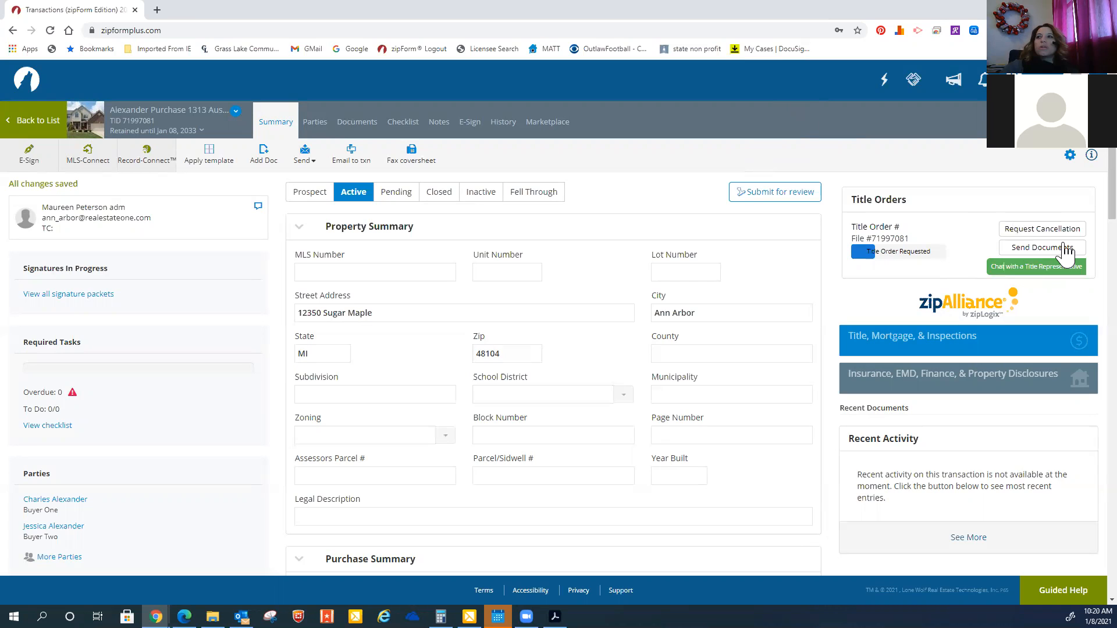
Open the send-documents list for the title order and look through the available documents and folders
{"action": "left_click", "coordinate": [1067, 250]}
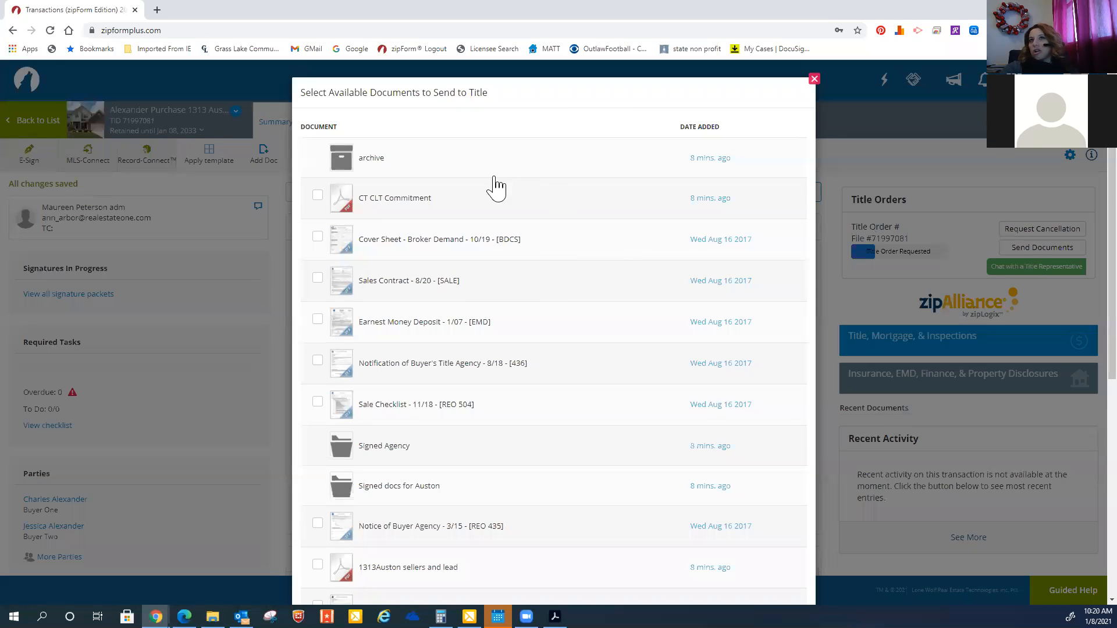
{"action": "scroll", "coordinate": [496, 262], "scroll_direction": "down", "scroll_amount": 5}
{"action": "scroll", "coordinate": [495, 262], "scroll_direction": "down", "scroll_amount": 2}
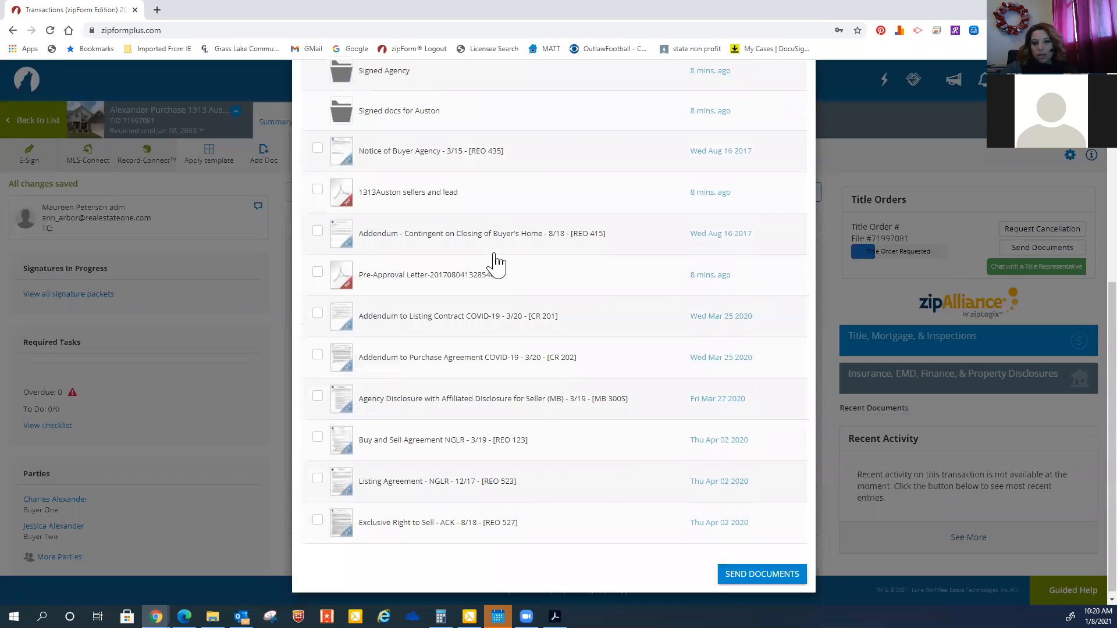
{"action": "scroll", "coordinate": [495, 262], "scroll_direction": "up", "scroll_amount": 5}
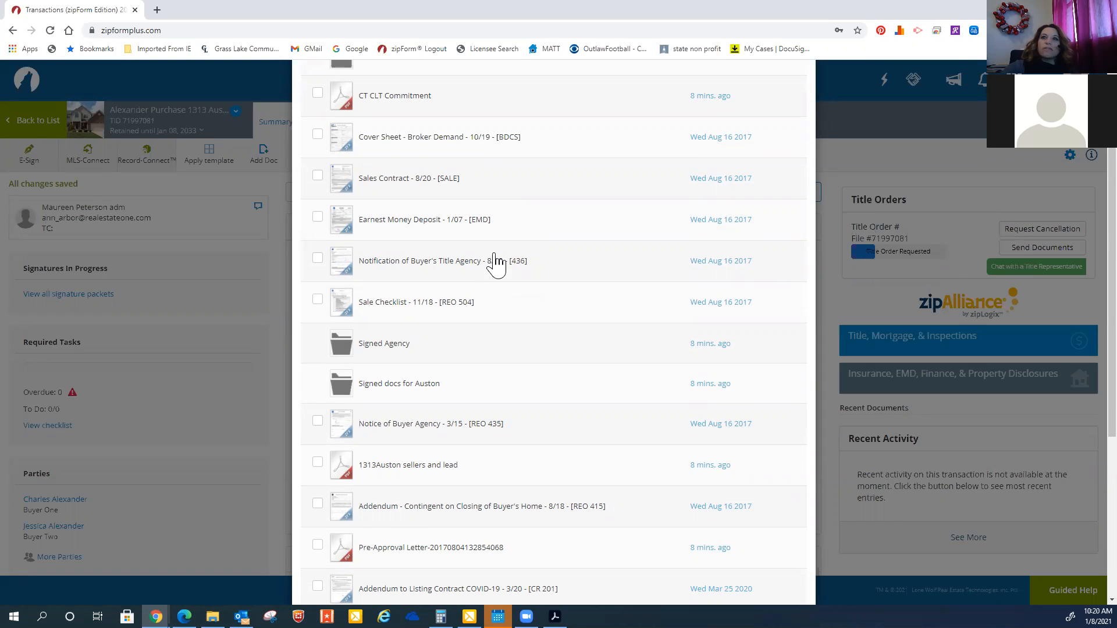
{"action": "scroll", "coordinate": [496, 262], "scroll_direction": "down", "scroll_amount": 5}
{"action": "scroll", "coordinate": [495, 261], "scroll_direction": "up", "scroll_amount": 6}
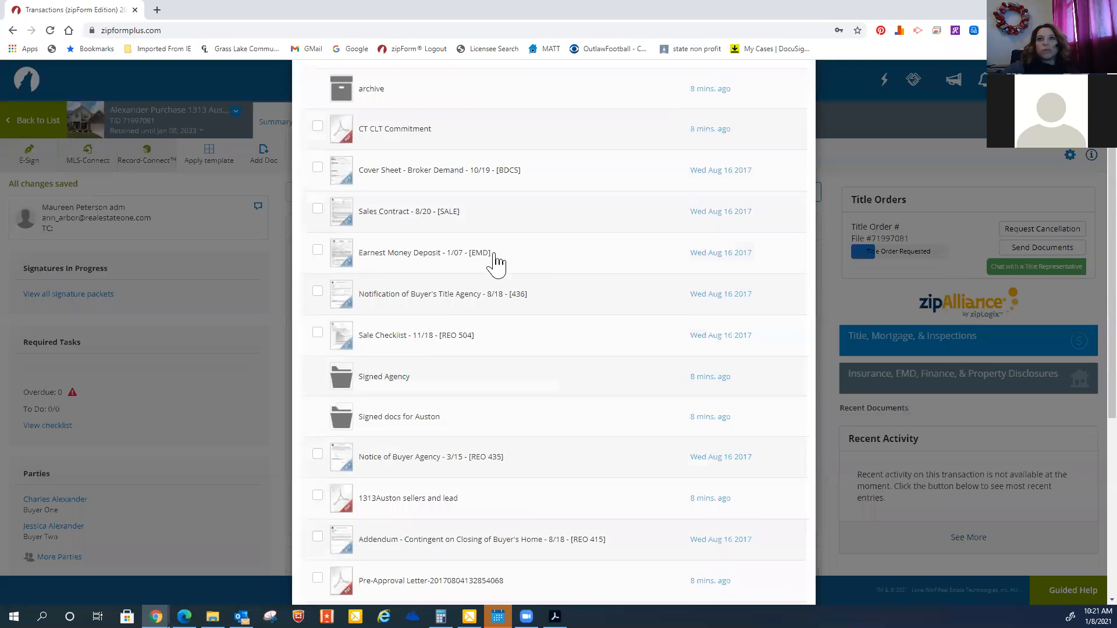
{"action": "scroll", "coordinate": [496, 262], "scroll_direction": "up", "scroll_amount": 1}
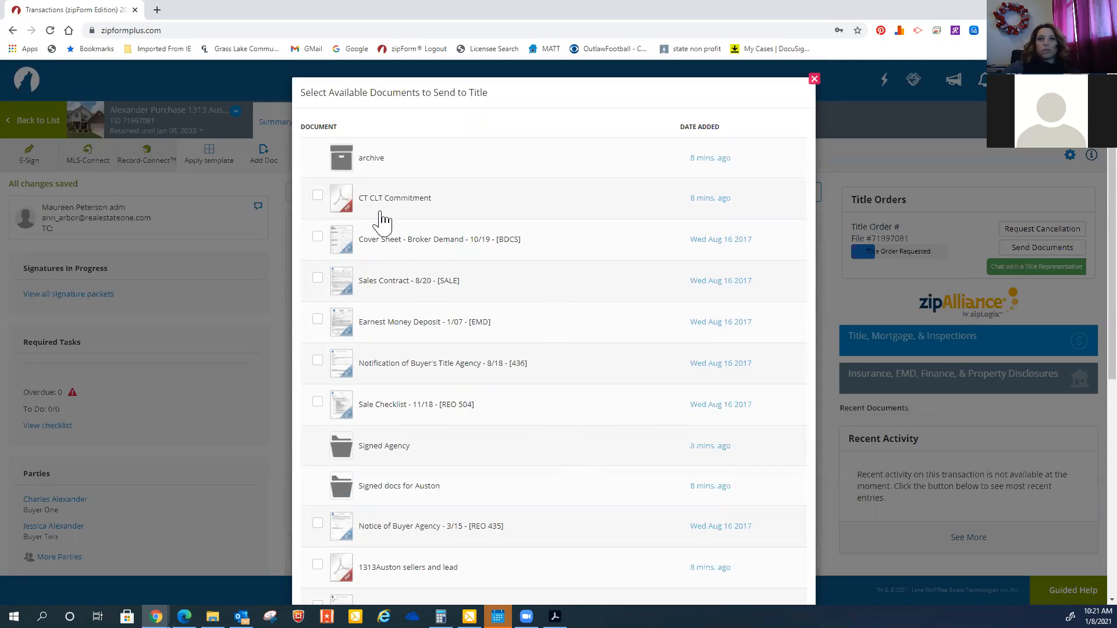
{"action": "scroll", "coordinate": [444, 471], "scroll_direction": "down", "scroll_amount": 5}
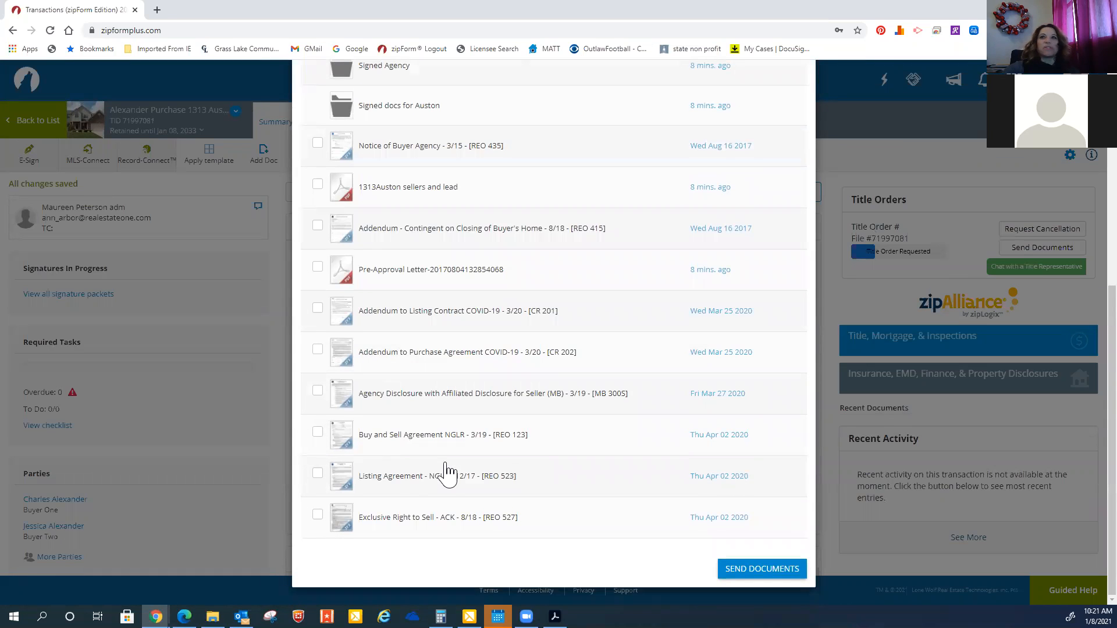
{"action": "scroll", "coordinate": [445, 470], "scroll_direction": "up", "scroll_amount": 5}
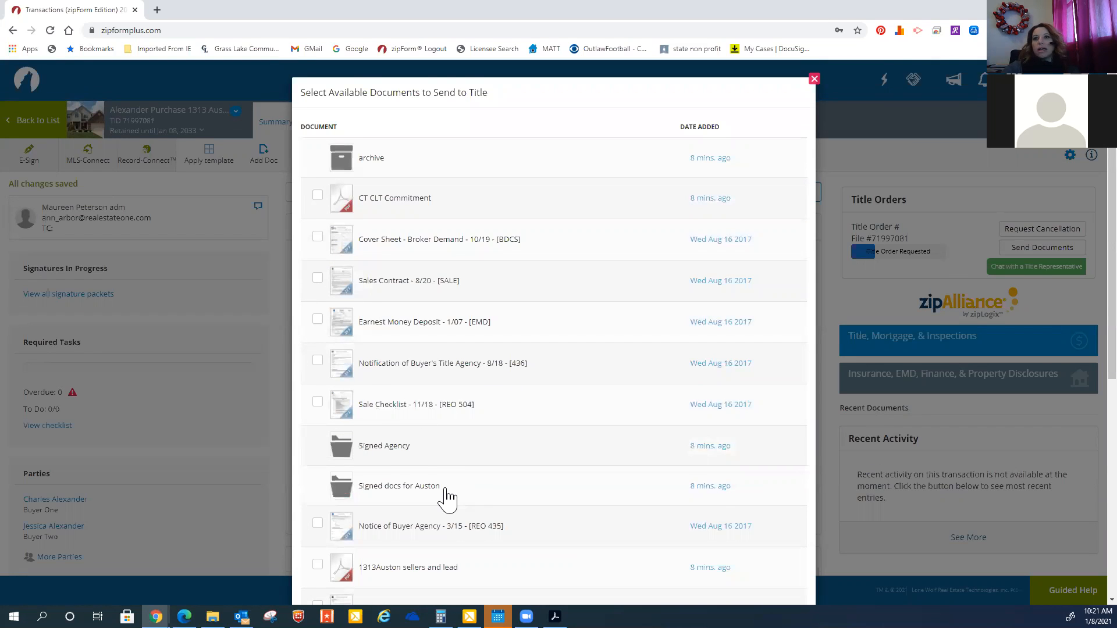
{"action": "scroll", "coordinate": [448, 497], "scroll_direction": "down", "scroll_amount": 2}
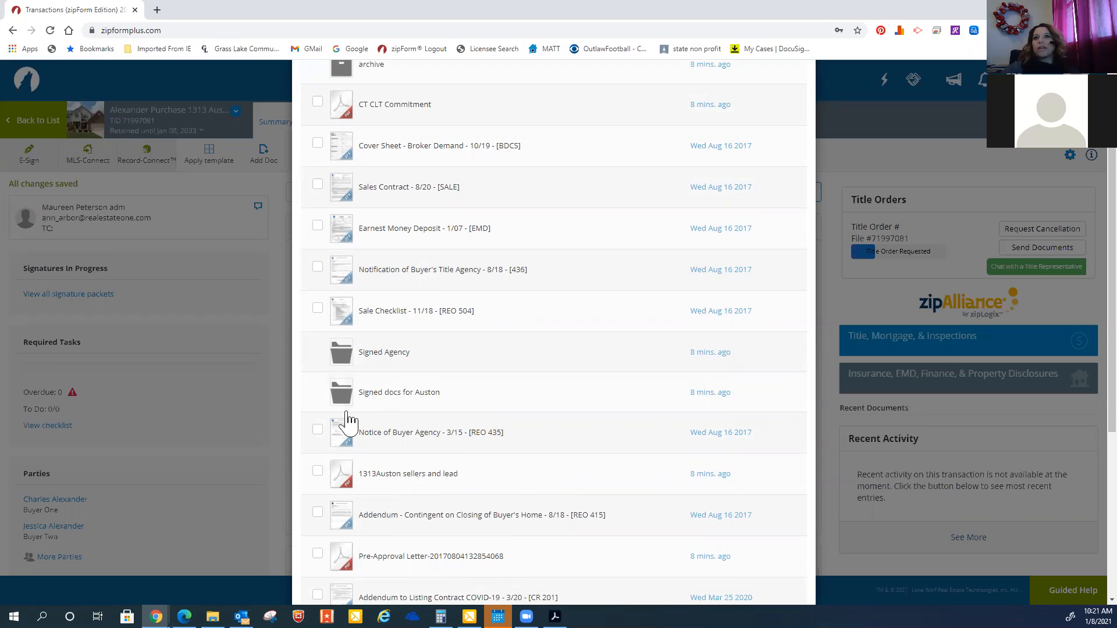
In the Signed Agency folder, select Agency Disclosure with Affiliated Disclosure for Buyer - 1/17 and Exclusive Designated Buyer/Tenant Agency Agreement - 9/14
{"action": "left_click", "coordinate": [343, 360]}
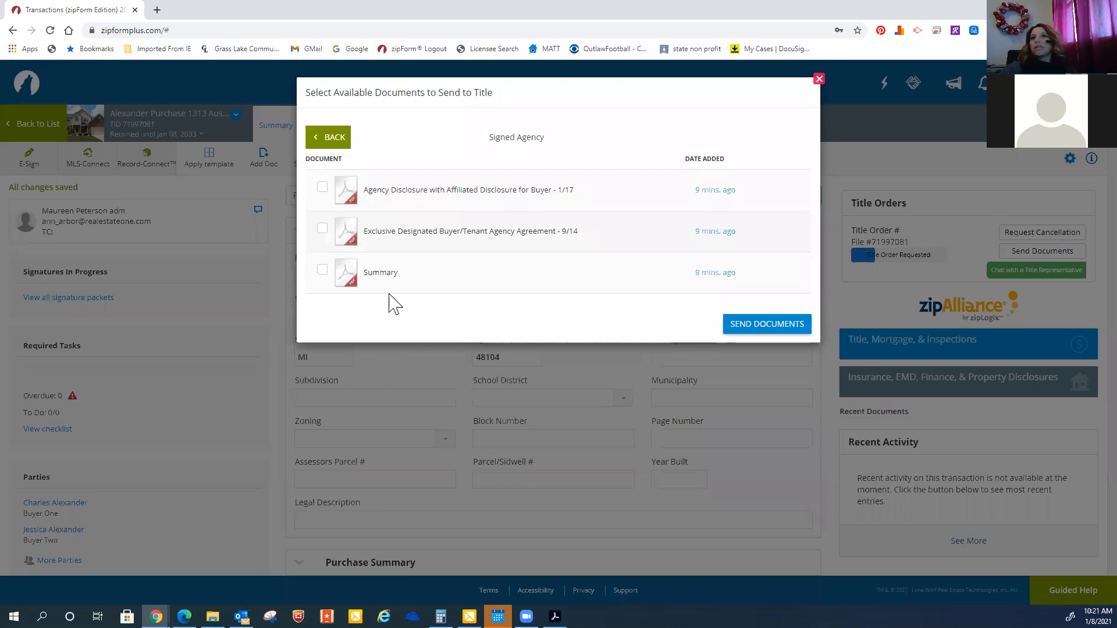
{"action": "left_click", "coordinate": [323, 187]}
{"action": "left_click", "coordinate": [324, 232]}
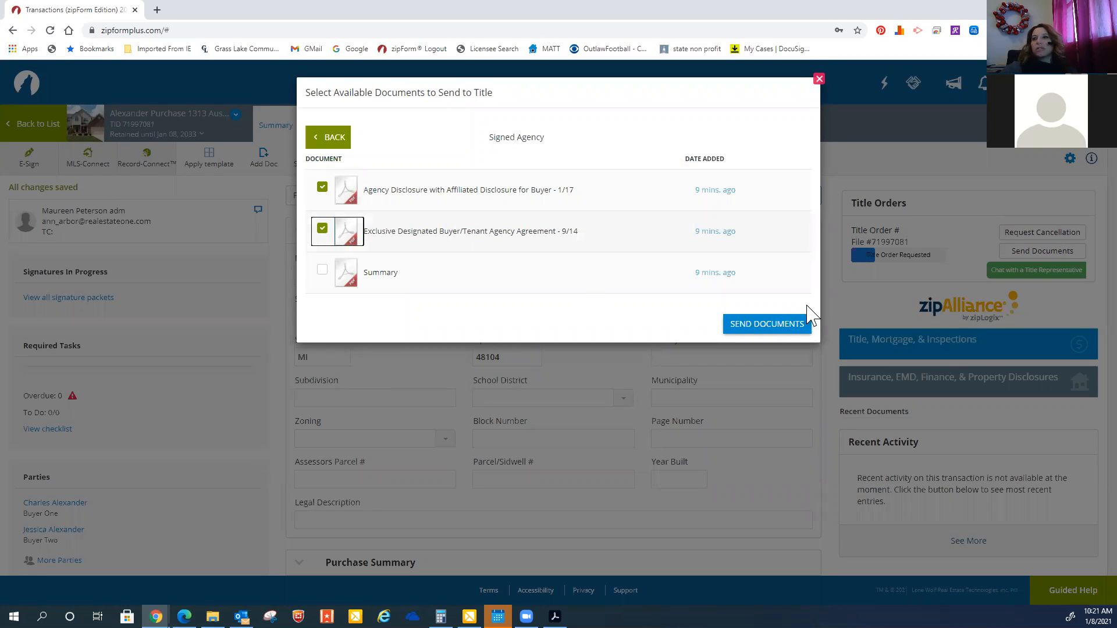
{"action": "left_click", "coordinate": [346, 147]}
In the Signed docs for Auston folder, select three more documents and send all selected documents to title
{"action": "scroll", "coordinate": [474, 368], "scroll_direction": "down", "scroll_amount": 2}
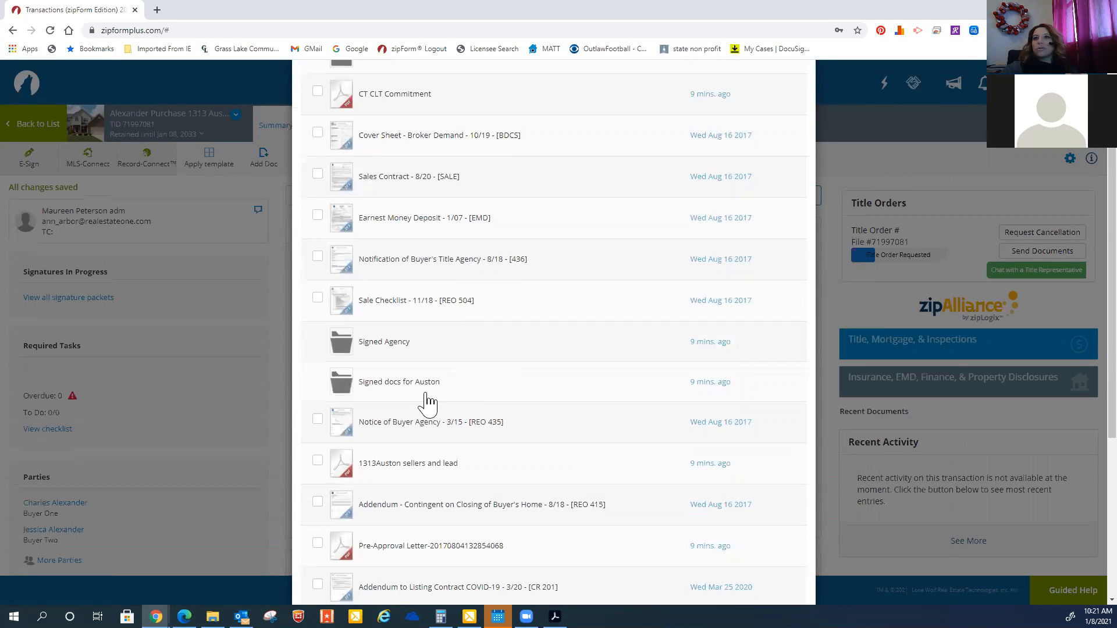
{"action": "left_click", "coordinate": [424, 388]}
{"action": "left_click", "coordinate": [378, 273]}
{"action": "left_click", "coordinate": [378, 312]}
{"action": "left_click", "coordinate": [382, 355]}
{"action": "left_click", "coordinate": [782, 447]}
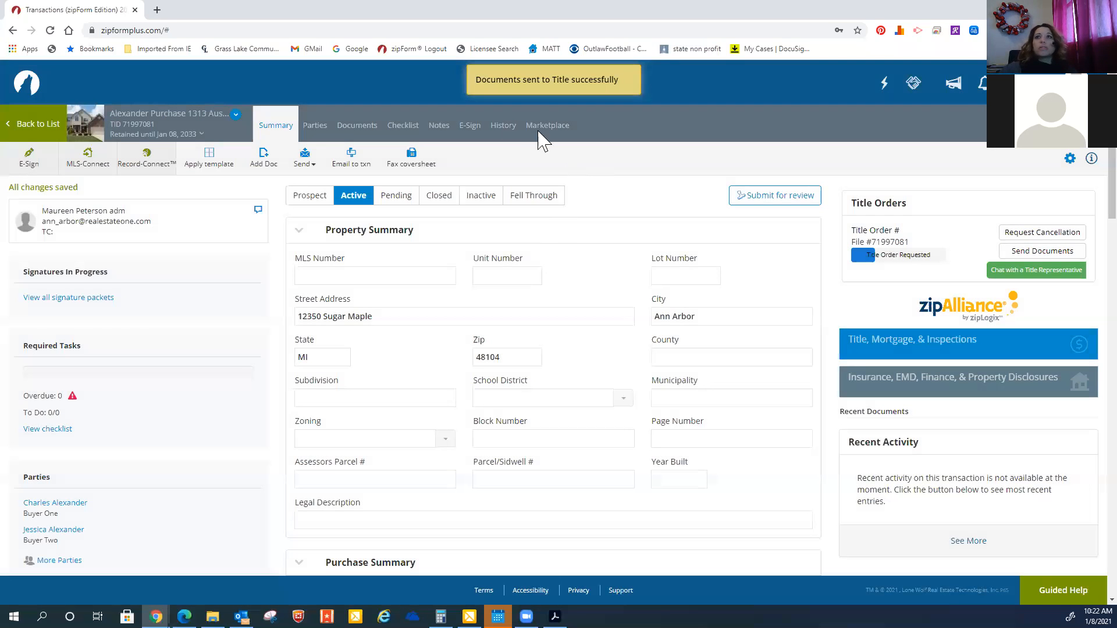
Review the transaction history of documents emailed to the title company and the transaction's documents
{"action": "left_click", "coordinate": [502, 128]}
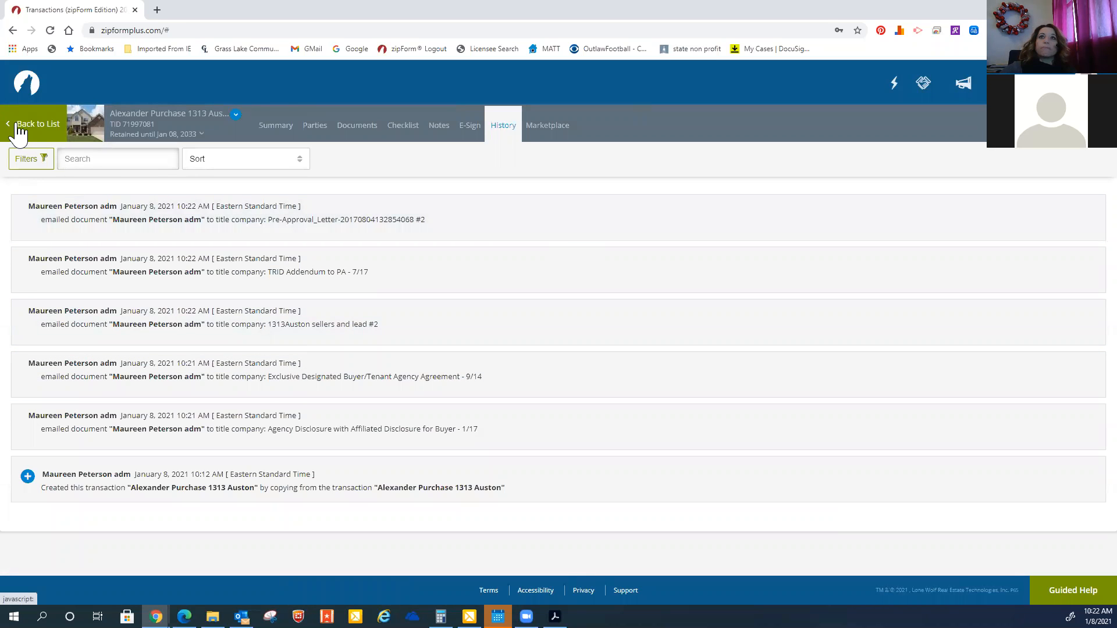
{"action": "left_click", "coordinate": [351, 130]}
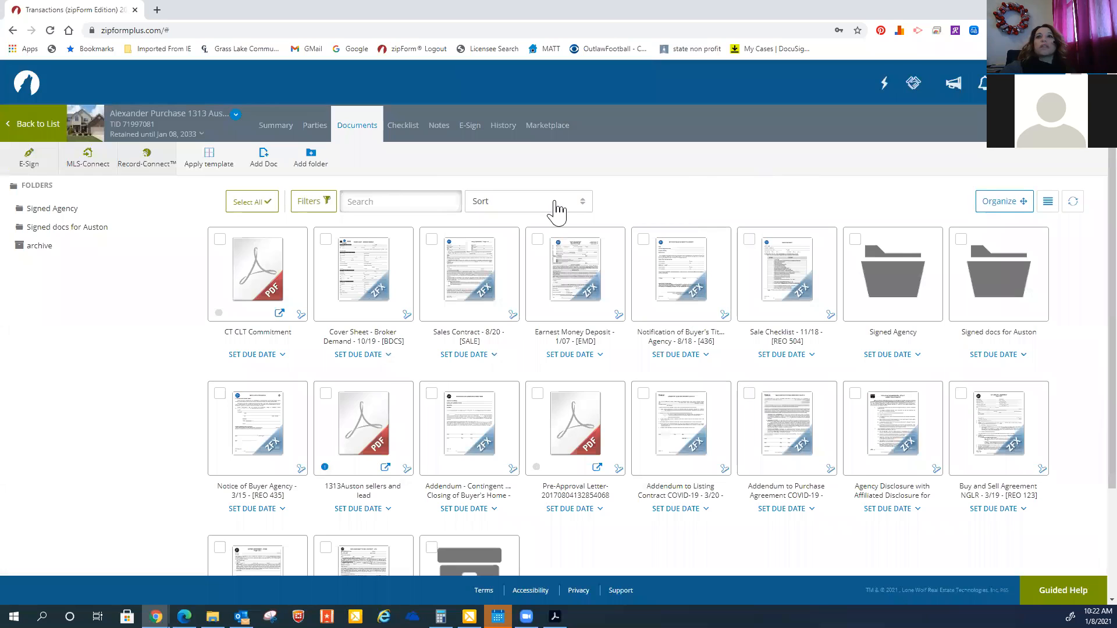
{"action": "left_click", "coordinate": [240, 284]}
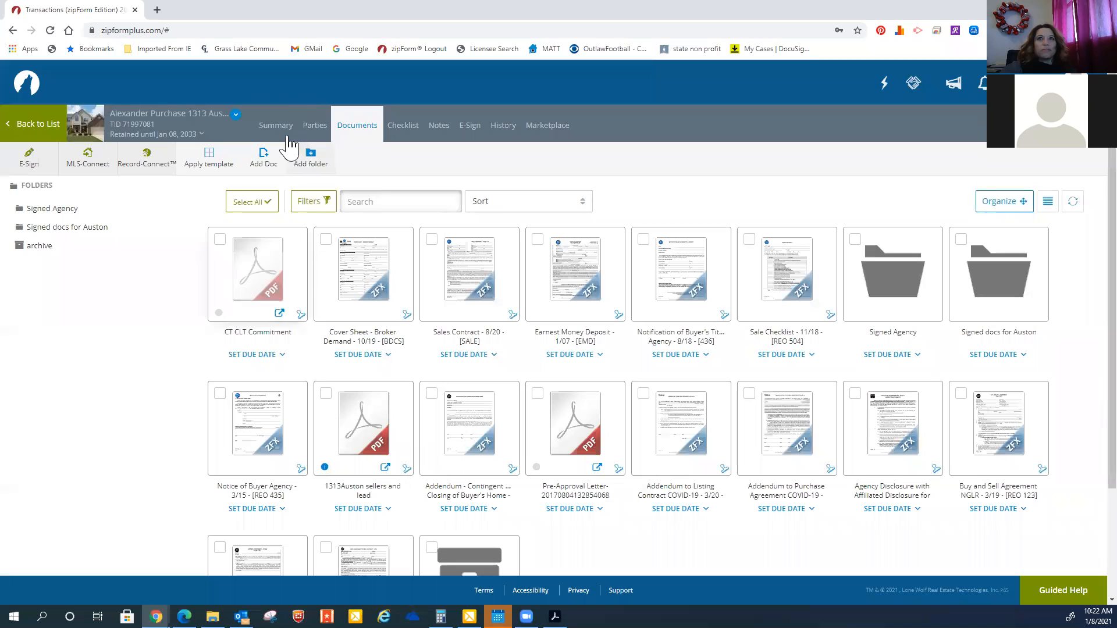
{"action": "left_click", "coordinate": [62, 127]}
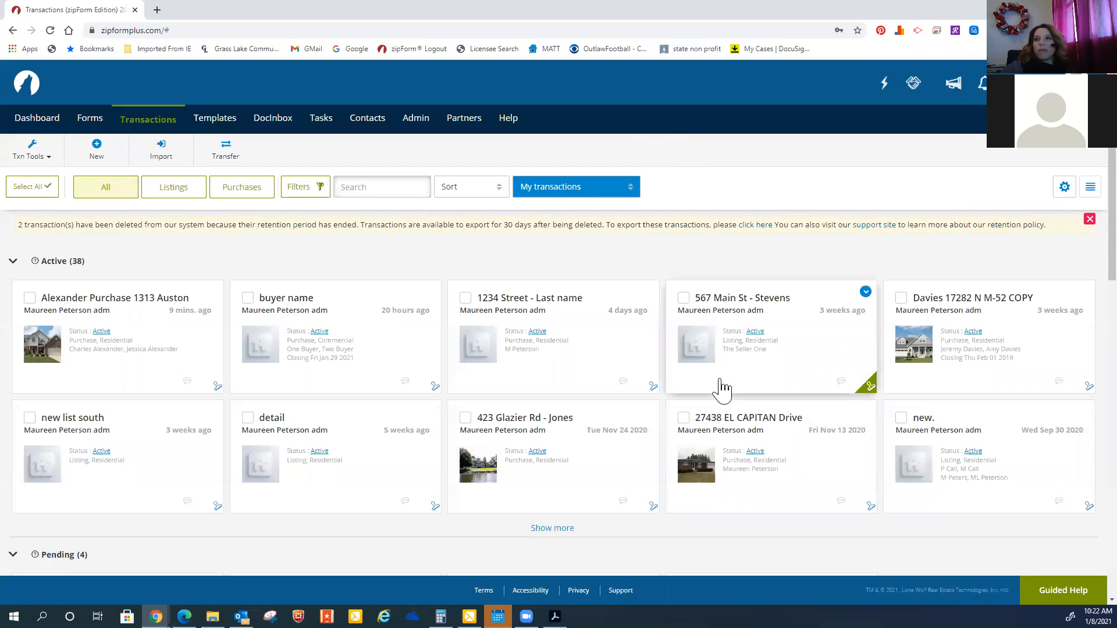
{"action": "left_click", "coordinate": [560, 541]}
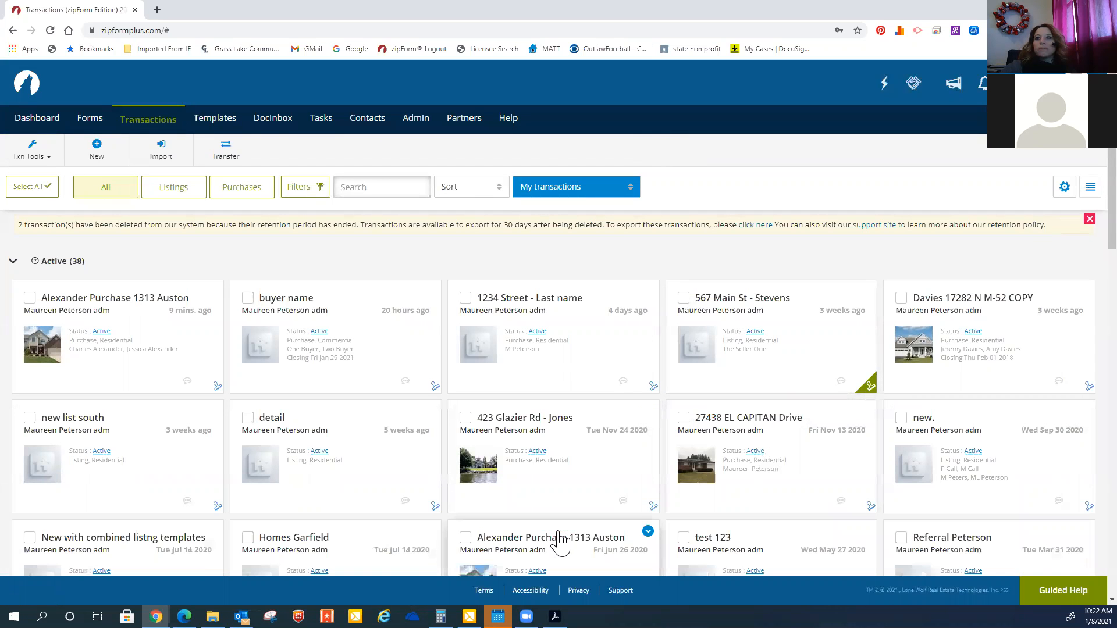
{"action": "scroll", "coordinate": [561, 541], "scroll_direction": "down", "scroll_amount": 3}
{"action": "left_click", "coordinate": [621, 433]}
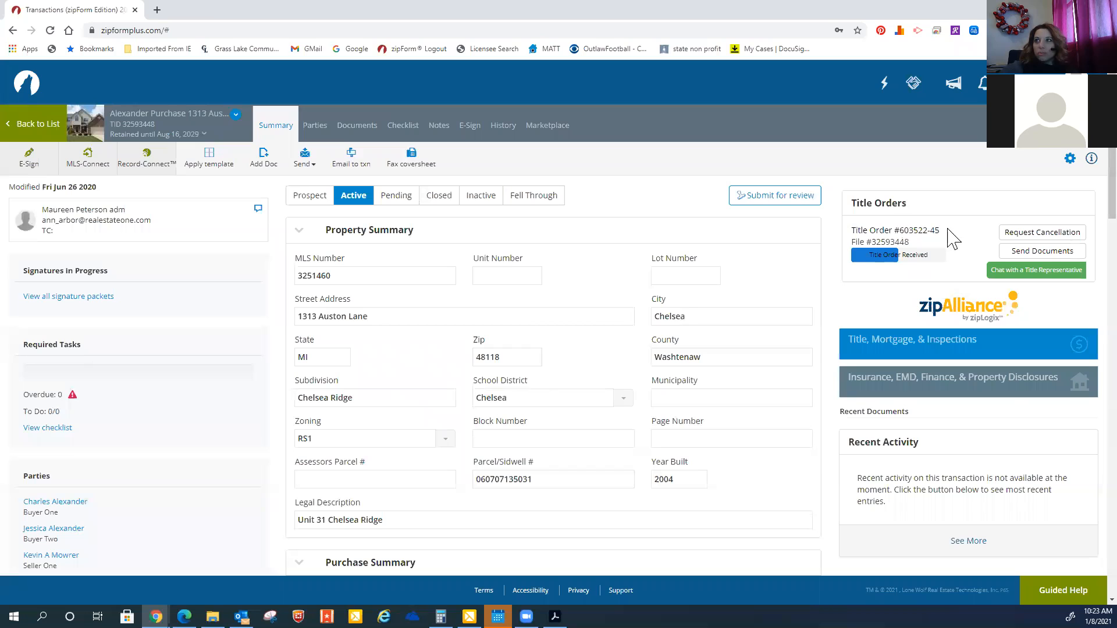
{"action": "left_click", "coordinate": [1039, 274]}
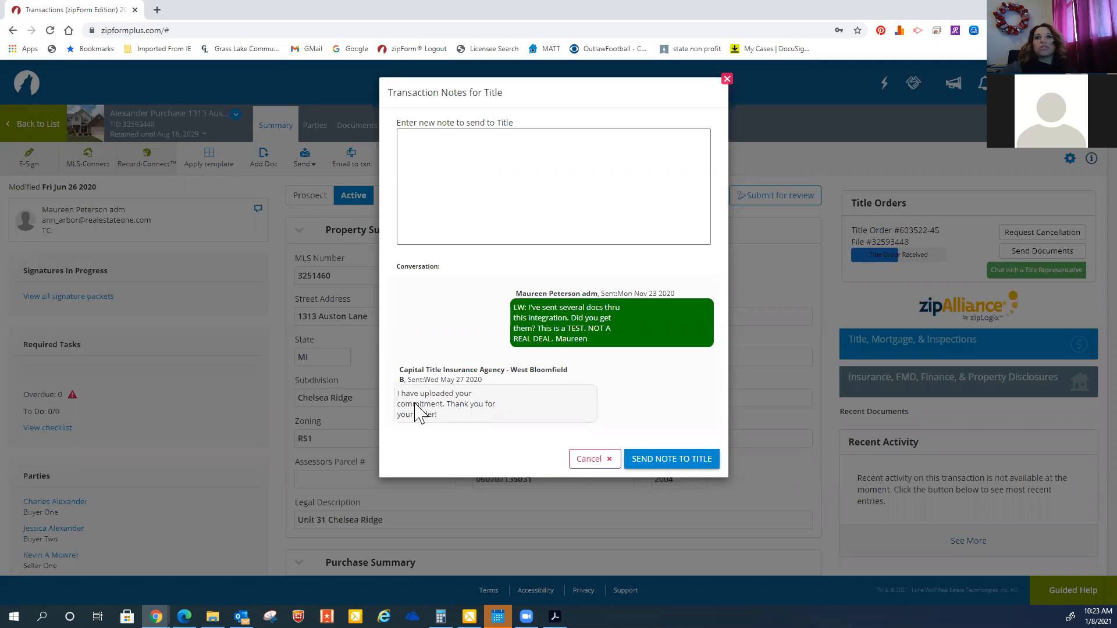
{"action": "left_click", "coordinate": [602, 461]}
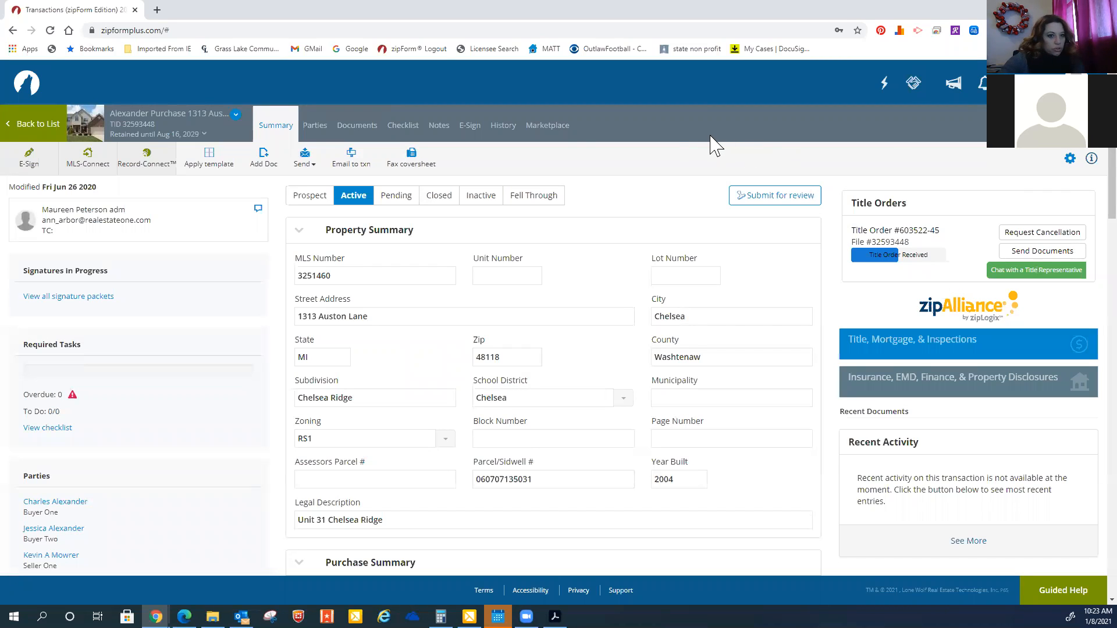
Open the CT CLT Commitment document in that transaction and read through its pages before closing it
{"action": "left_click", "coordinate": [357, 127]}
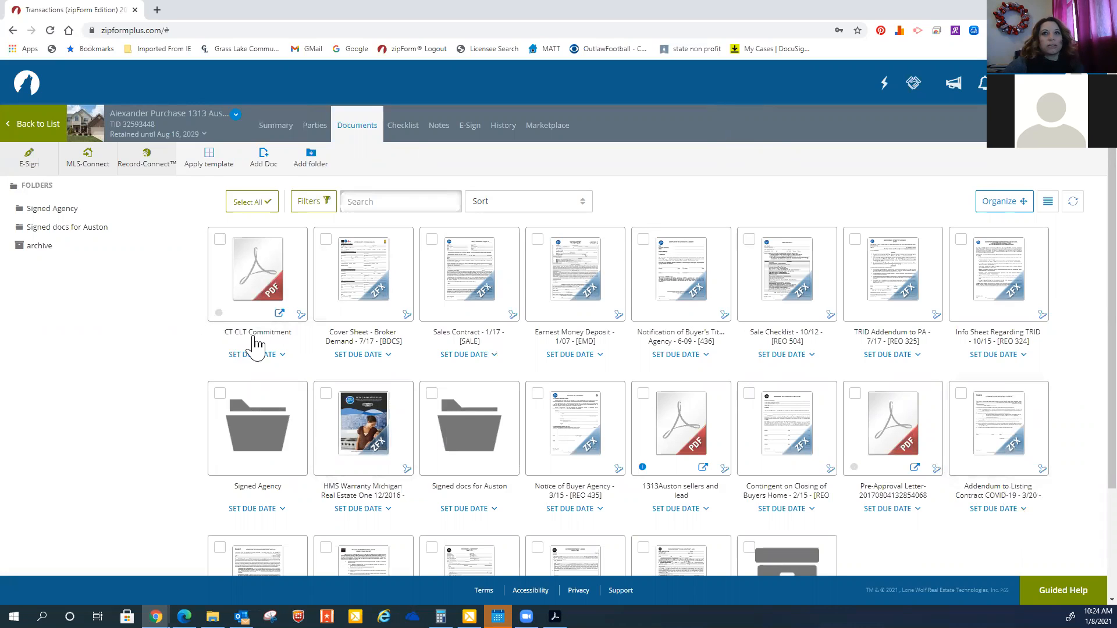
{"action": "left_click", "coordinate": [259, 280]}
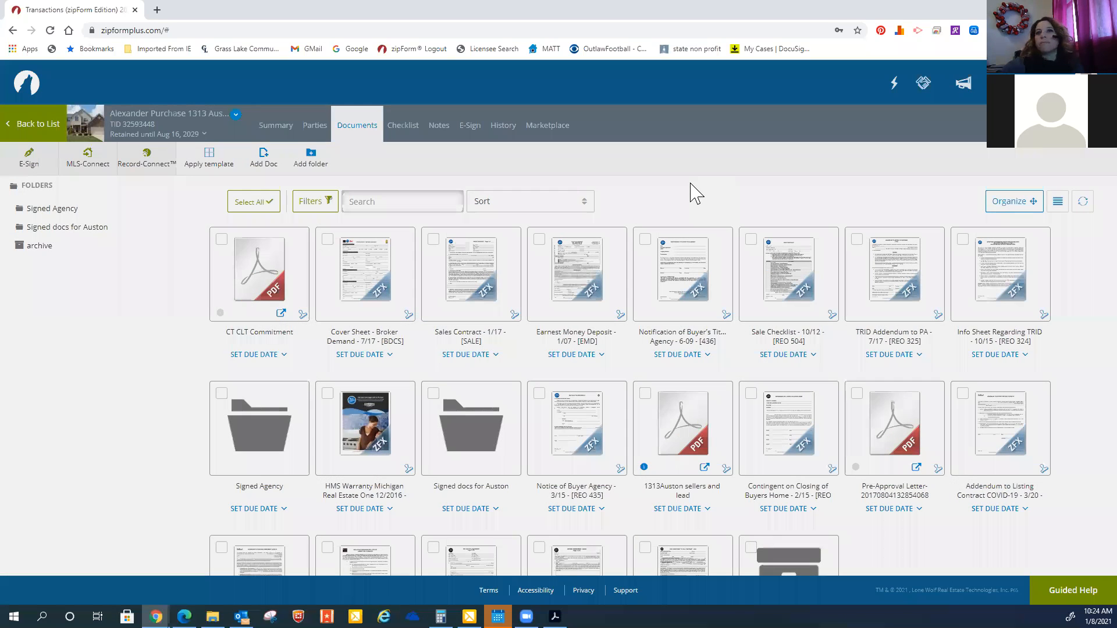
{"action": "scroll", "coordinate": [644, 250], "scroll_direction": "down", "scroll_amount": 8}
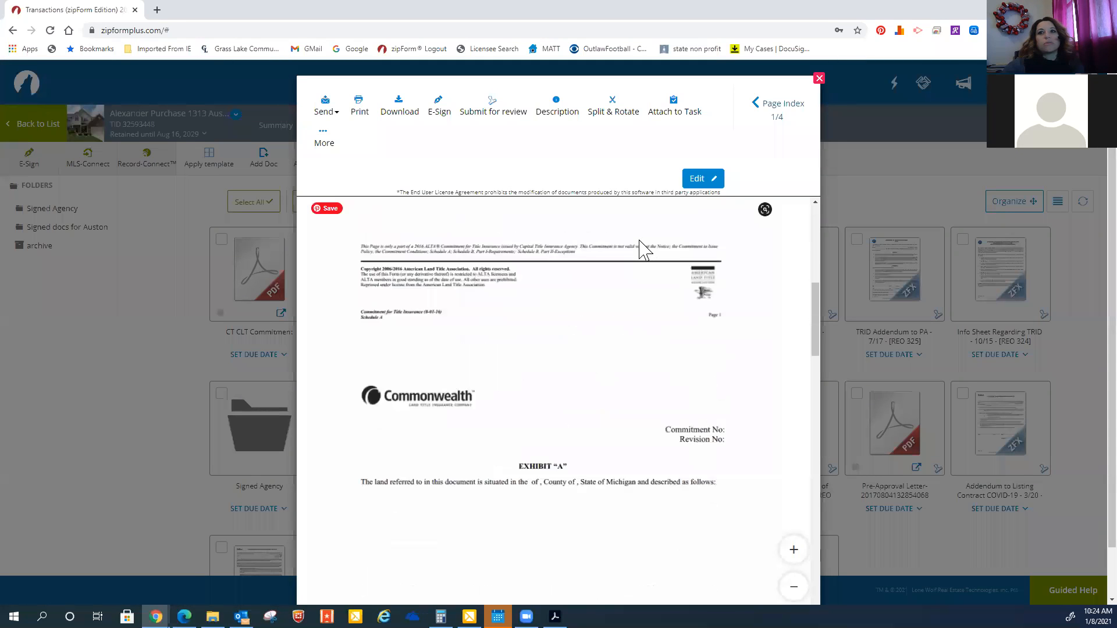
{"action": "scroll", "coordinate": [643, 249], "scroll_direction": "down", "scroll_amount": 10}
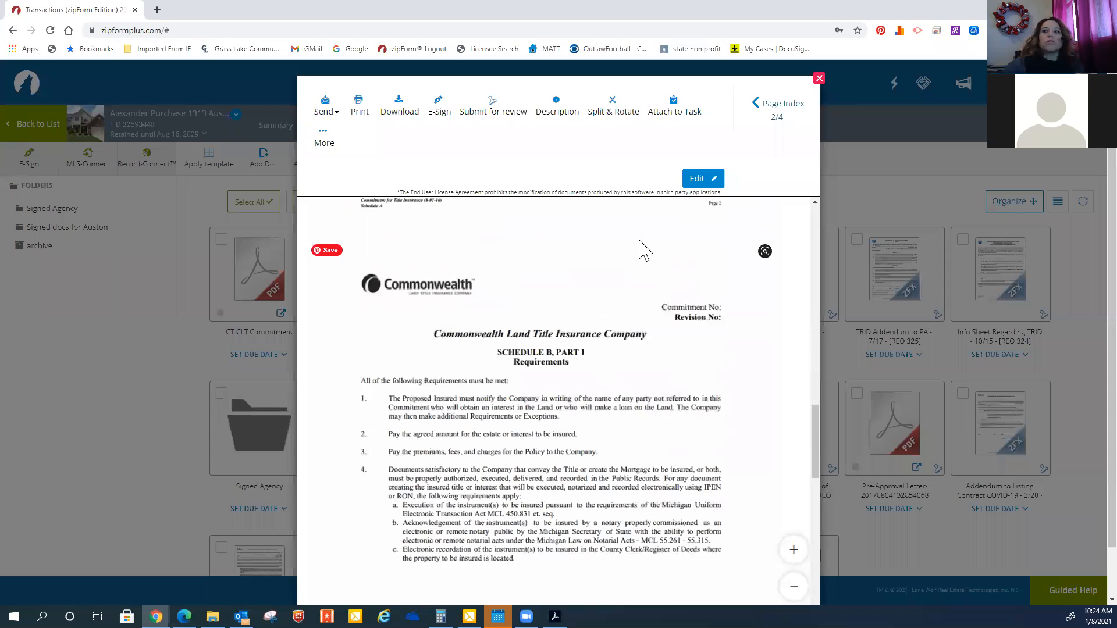
{"action": "scroll", "coordinate": [772, 150], "scroll_direction": "down", "scroll_amount": 6}
{"action": "scroll", "coordinate": [797, 249], "scroll_direction": "down", "scroll_amount": 5}
{"action": "scroll", "coordinate": [798, 249], "scroll_direction": "up", "scroll_amount": 10}
{"action": "scroll", "coordinate": [768, 142], "scroll_direction": "up", "scroll_amount": 2}
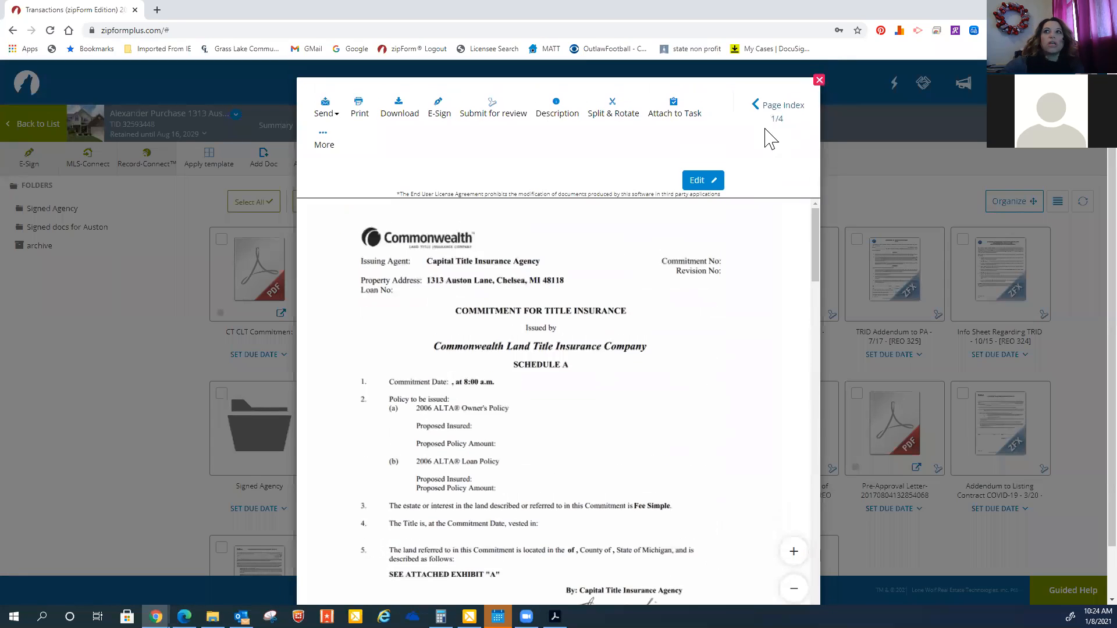
{"action": "left_click", "coordinate": [819, 80]}
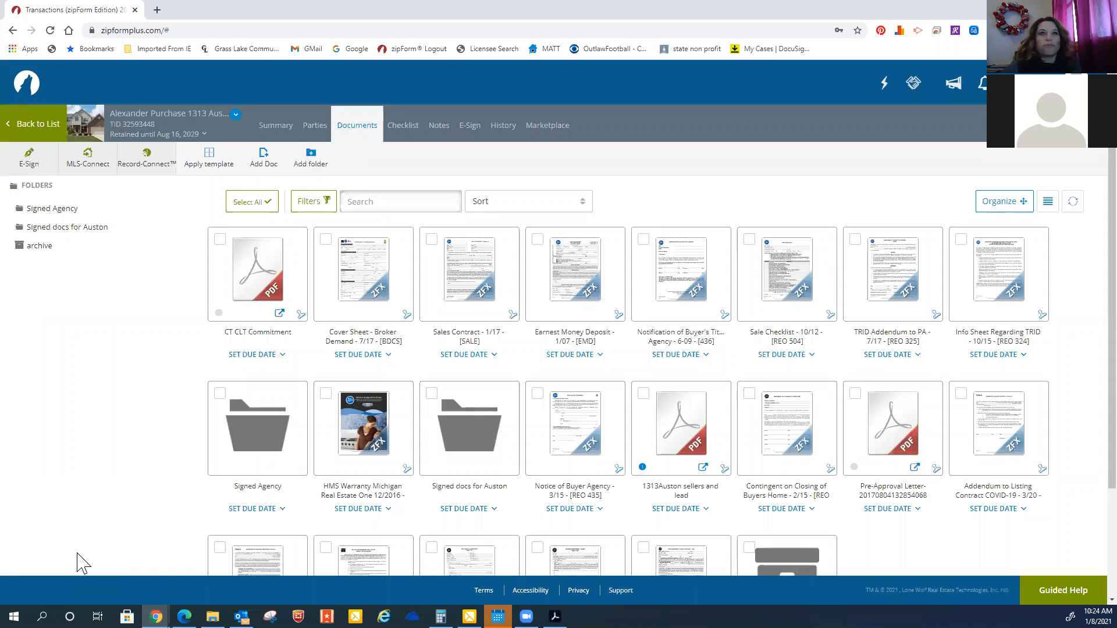
Return to the transaction summary and then to the transactions list
{"action": "left_click", "coordinate": [47, 191]}
{"action": "left_click", "coordinate": [46, 190]}
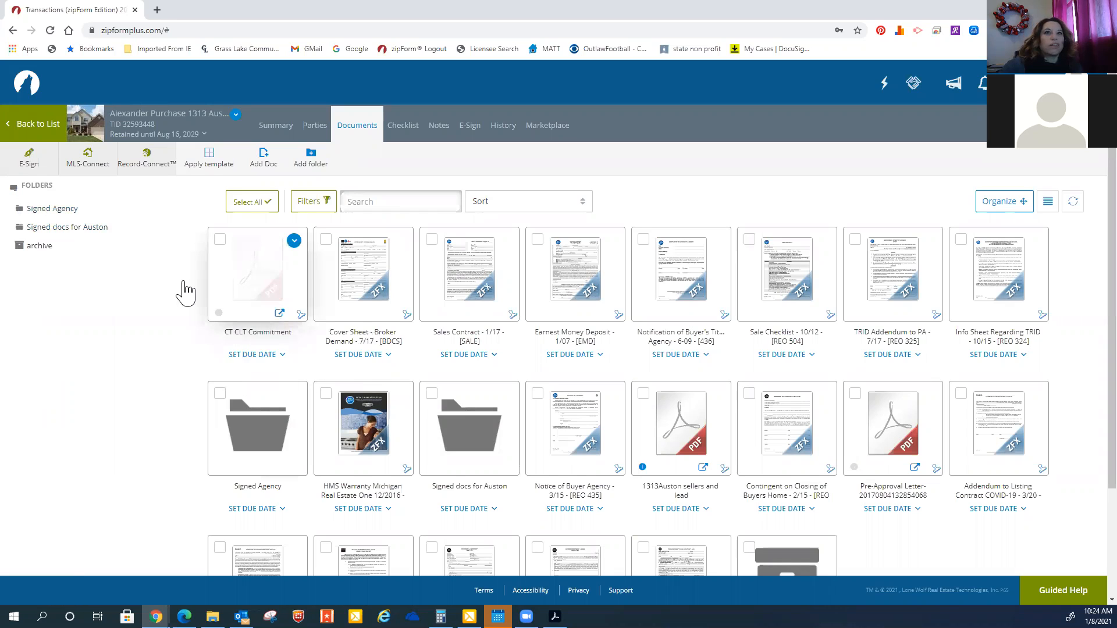
{"action": "left_click", "coordinate": [47, 192]}
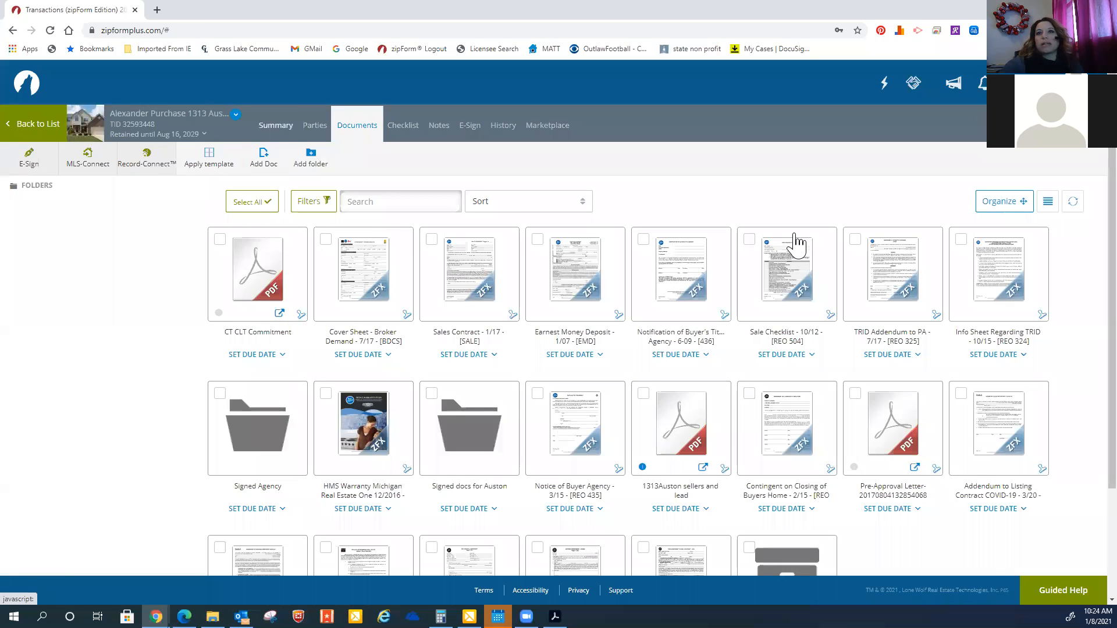
{"action": "left_click", "coordinate": [797, 244]}
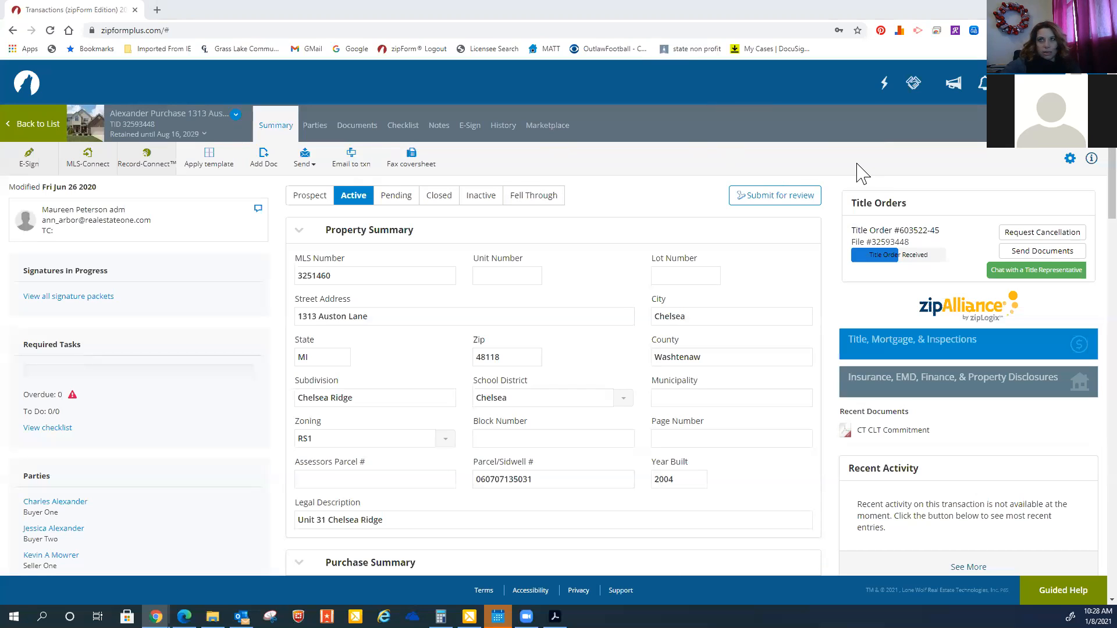
{"action": "left_click", "coordinate": [45, 126]}
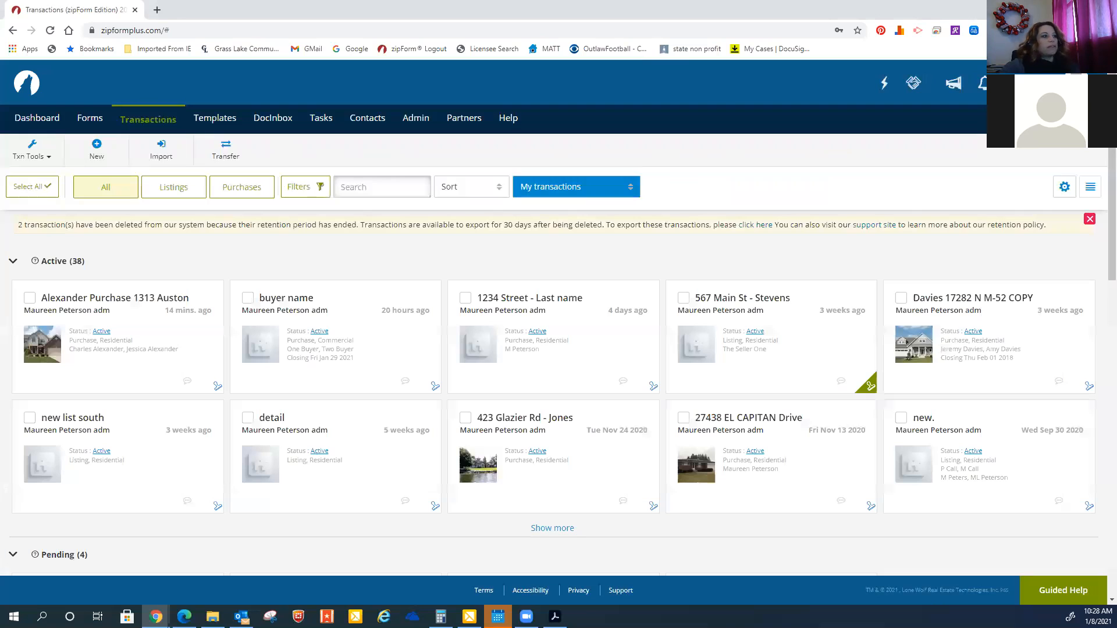
{"action": "key", "text": "alt+Tab"}
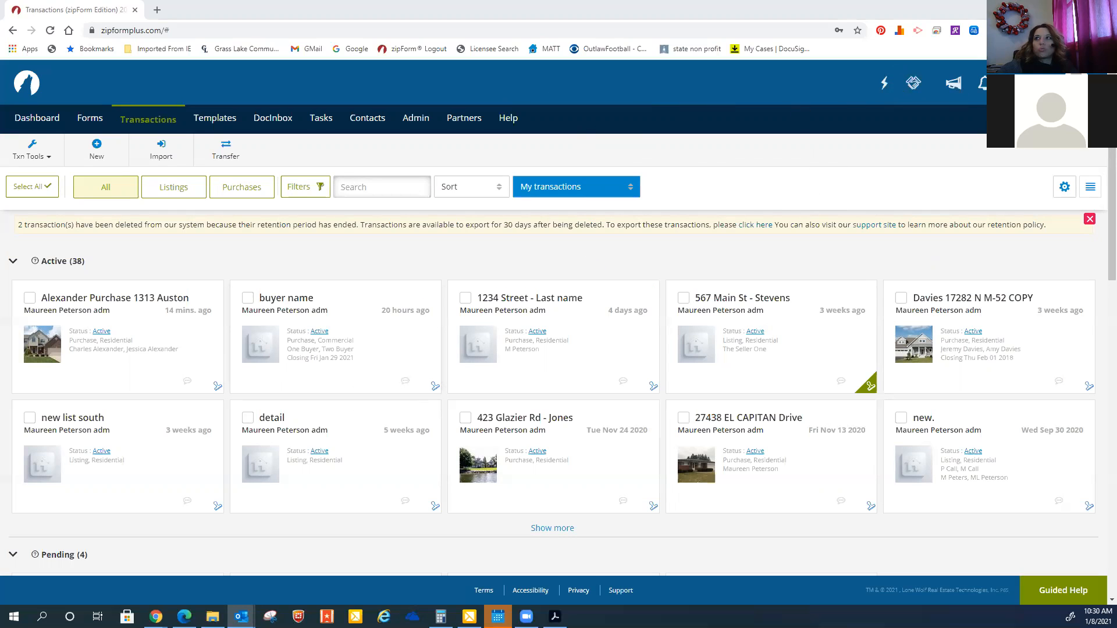
Sign out and sign back in with another saved account's username and password
{"action": "left_click", "coordinate": [1077, 83]}
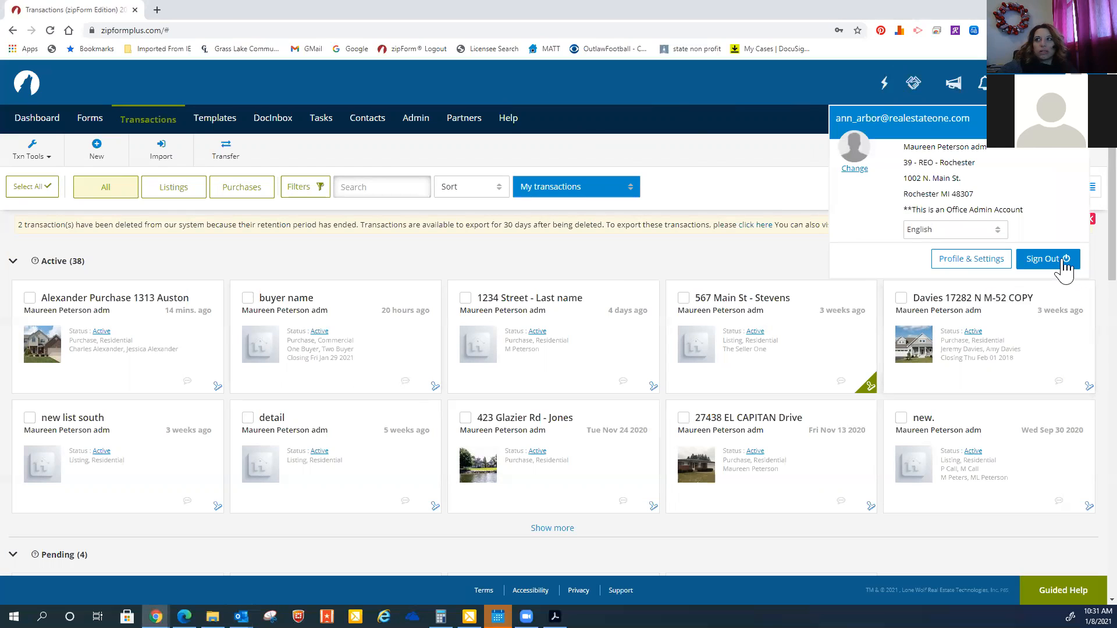
{"action": "left_click", "coordinate": [1047, 259]}
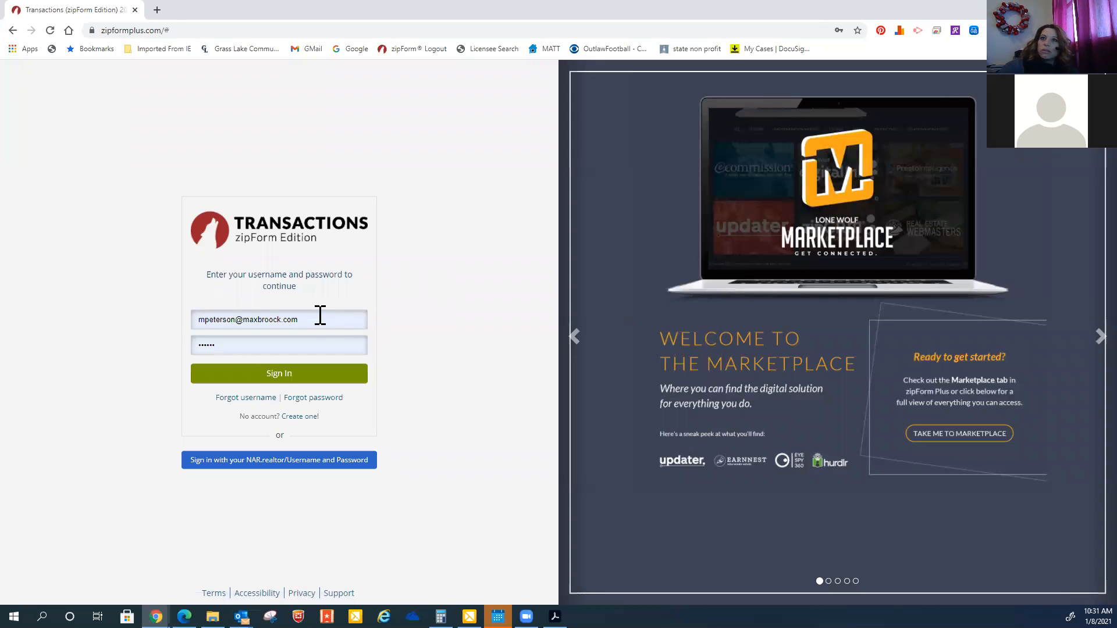
{"action": "left_click", "coordinate": [320, 316]}
{"action": "left_click", "coordinate": [320, 323]}
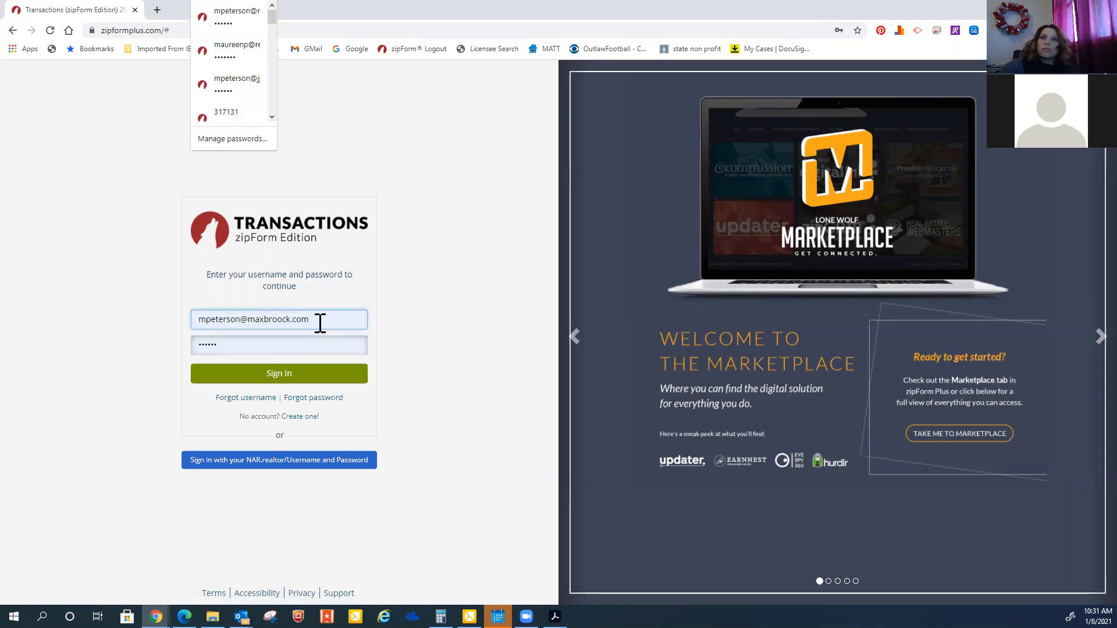
{"action": "left_click", "coordinate": [245, 48]}
{"action": "left_click", "coordinate": [274, 377]}
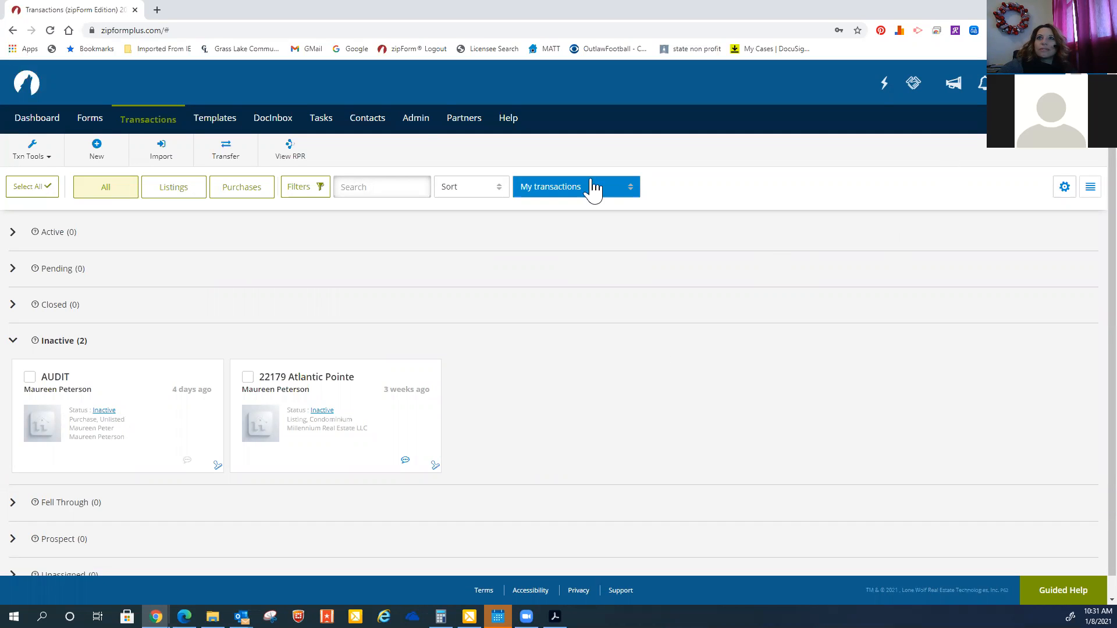
Open Broker Settings from Admin and scroll through the Permissions settings
{"action": "left_click", "coordinate": [419, 120]}
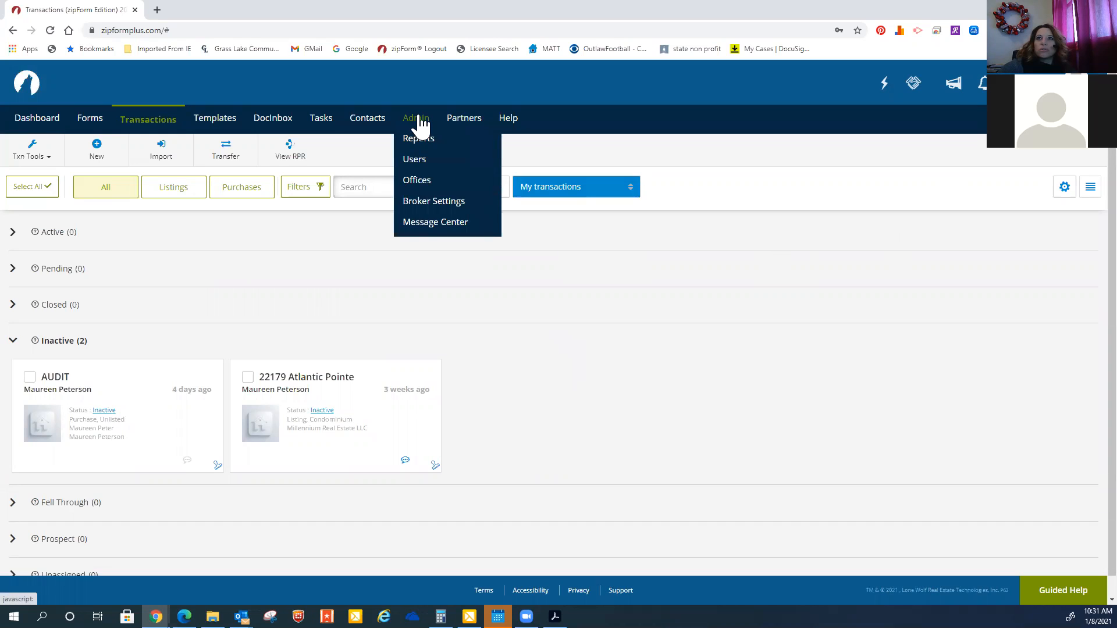
{"action": "left_click", "coordinate": [420, 203]}
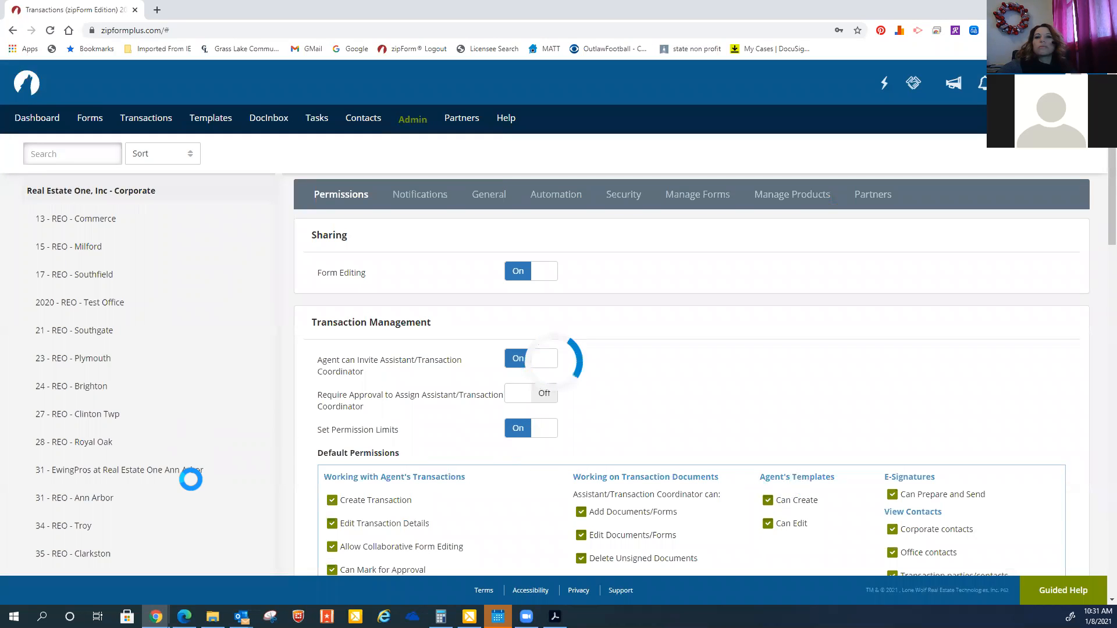
{"action": "scroll", "coordinate": [191, 480], "scroll_direction": "down", "scroll_amount": 3}
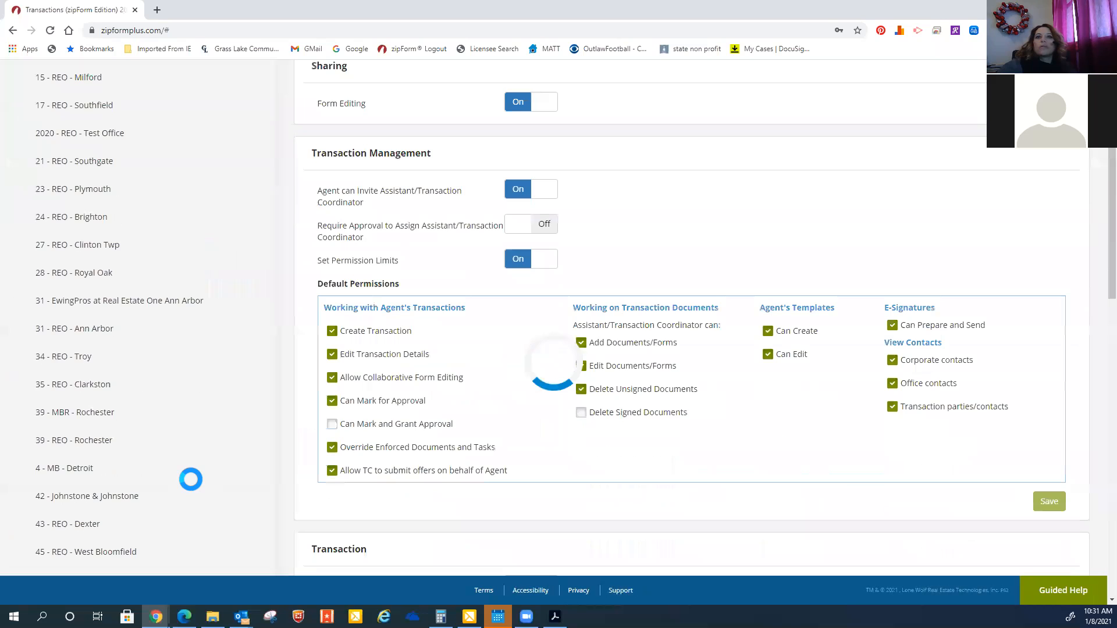
{"action": "scroll", "coordinate": [190, 480], "scroll_direction": "down", "scroll_amount": 4}
{"action": "scroll", "coordinate": [191, 479], "scroll_direction": "down", "scroll_amount": 1}
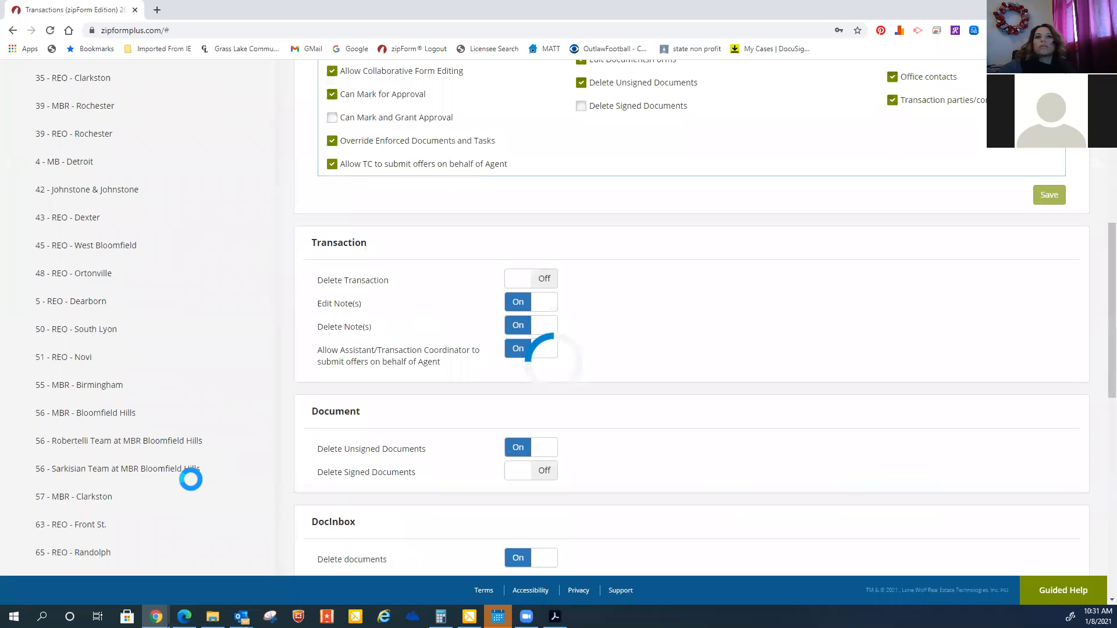